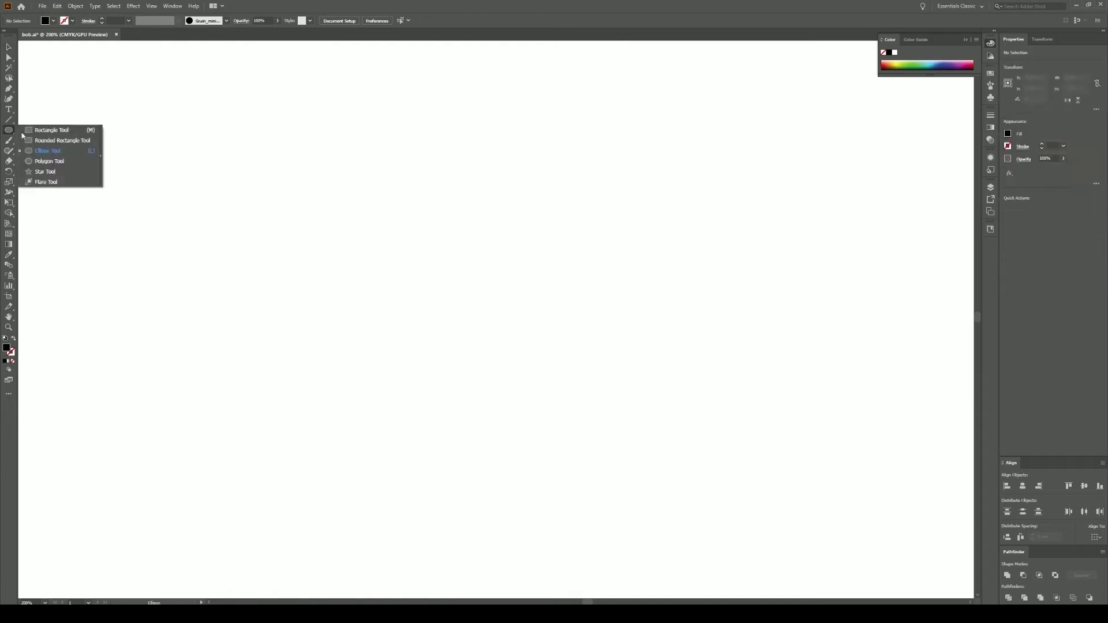
- Draw a tall, fully rounded pill shape for the head and fill it pale pink
{"action": "mouse_move", "coordinate": [336, 185]}
{"action": "left_mouse_down"}
{"action": "mouse_move", "coordinate": [436, 351]}
{"action": "mouse_move", "coordinate": [390, 294]}
{"action": "left_mouse_up"}
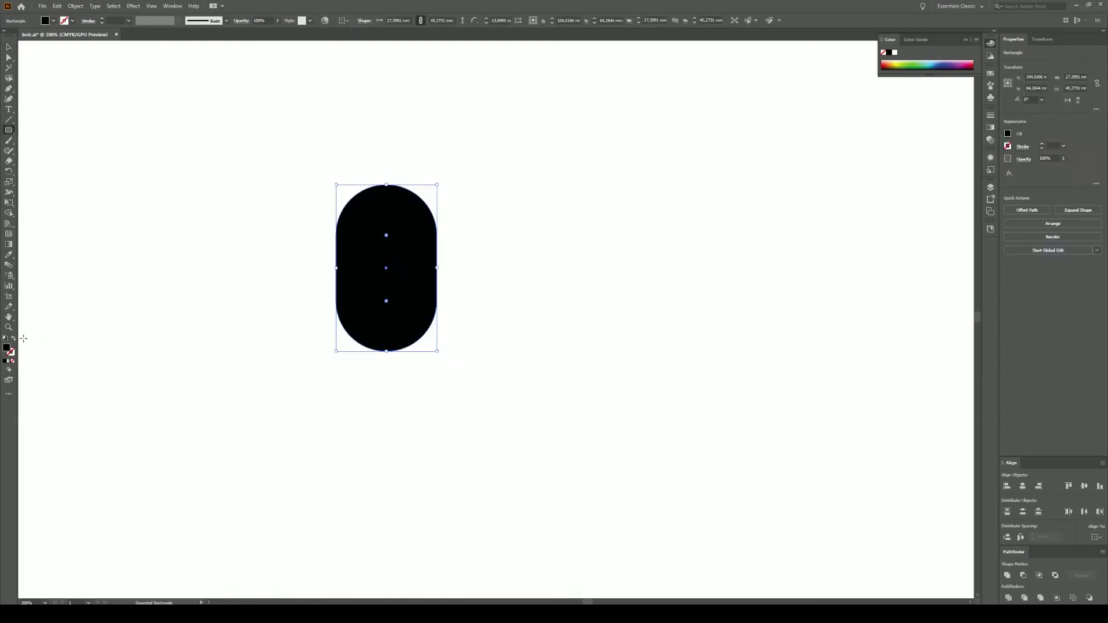
{"action": "double_click", "coordinate": [7, 347]}
{"action": "mouse_move", "coordinate": [204, 356]}
{"action": "left_mouse_down"}
{"action": "mouse_move", "coordinate": [203, 289]}
{"action": "mouse_move", "coordinate": [207, 368]}
{"action": "left_mouse_up"}
{"action": "left_click", "coordinate": [95, 260]}
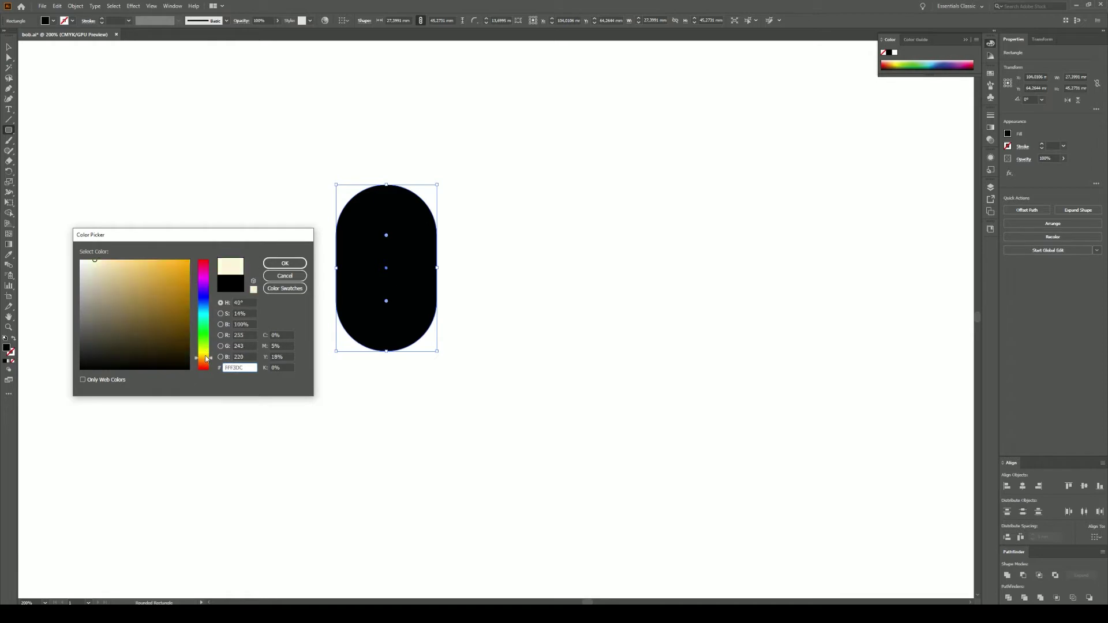
{"action": "left_click", "coordinate": [288, 263]}
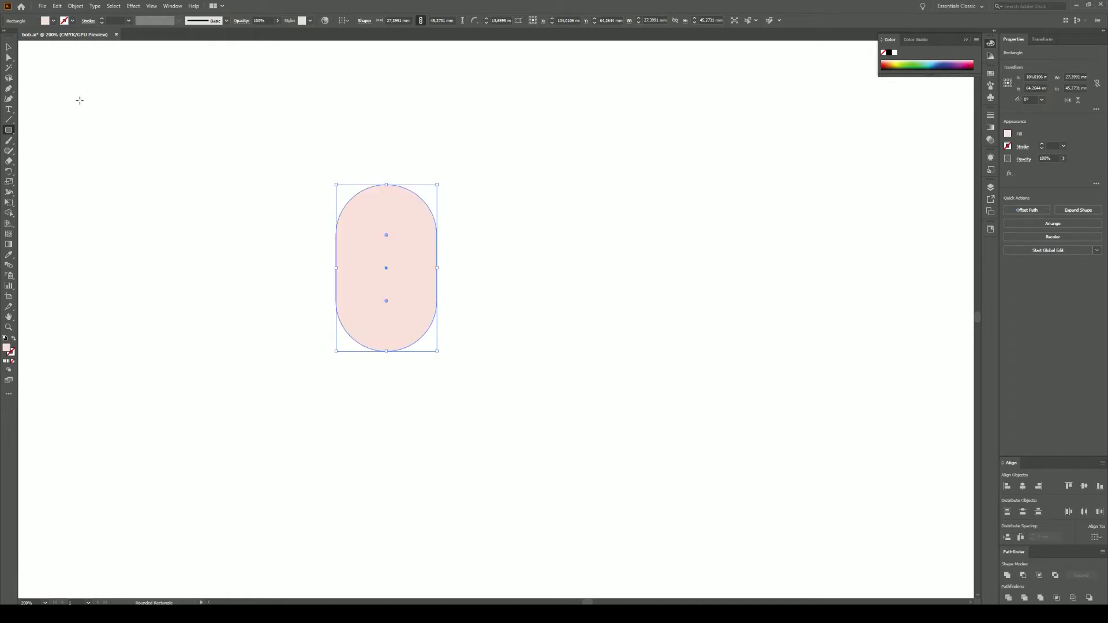
{"action": "left_click_drag", "start_coordinate": [11, 132], "coordinate": [40, 151]}
- Draw a small white rounded-rectangle eye beside the head
{"action": "left_click_drag", "start_coordinate": [276, 249], "coordinate": [271, 263]}
{"action": "key", "text": "ctrl+z"}
{"action": "left_click_drag", "start_coordinate": [8, 130], "coordinate": [40, 142]}
{"action": "left_click_drag", "start_coordinate": [250, 227], "coordinate": [267, 253]}
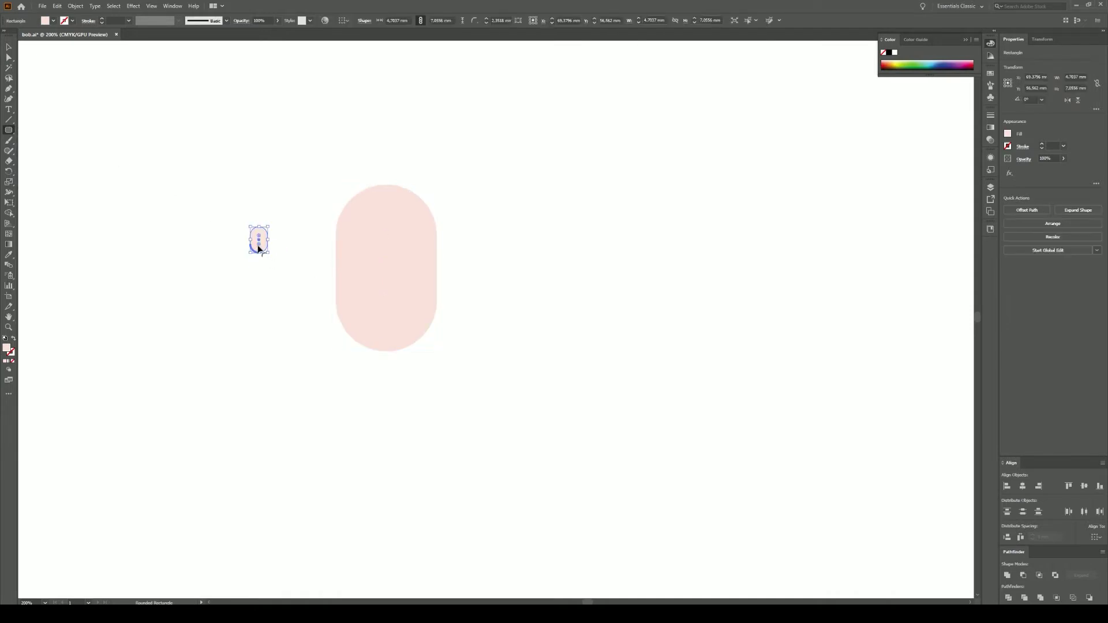
{"action": "double_click", "coordinate": [7, 348]}
{"action": "left_click", "coordinate": [303, 263]}
- Add a black circular pupil and move the eye into the head's upper left
{"action": "left_click_drag", "start_coordinate": [9, 129], "coordinate": [40, 150]}
{"action": "left_click_drag", "start_coordinate": [267, 282], "coordinate": [275, 291]}
{"action": "double_click", "coordinate": [7, 347]}
{"action": "left_click", "coordinate": [285, 263]}
{"action": "key", "text": "v"}
{"action": "left_click_drag", "start_coordinate": [168, 176], "coordinate": [309, 330]}
{"action": "left_click_drag", "start_coordinate": [271, 289], "coordinate": [368, 247]}
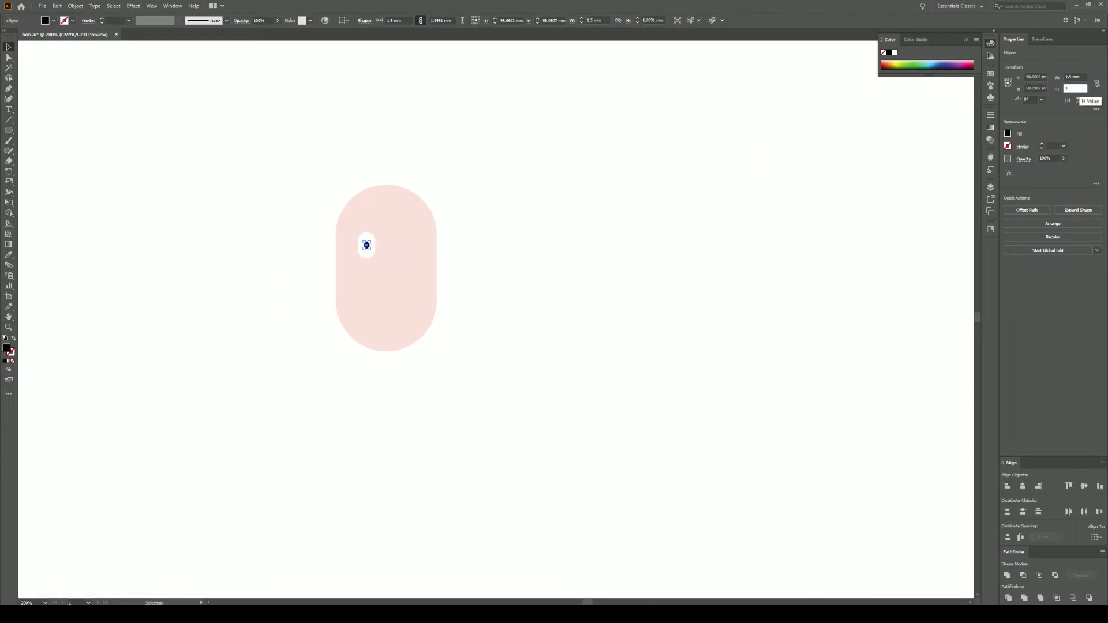
- Group the eye white and pupil, then Alt-drag a copy right as the second eye
{"action": "left_click", "coordinate": [370, 249]}
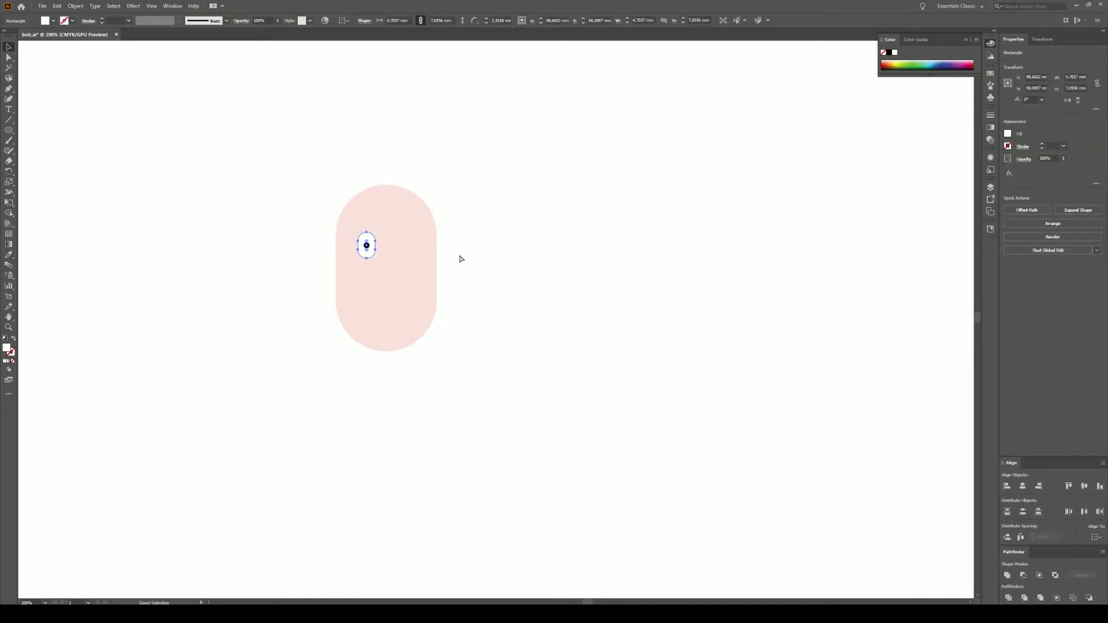
{"action": "left_click", "coordinate": [368, 247], "text": "shift"}
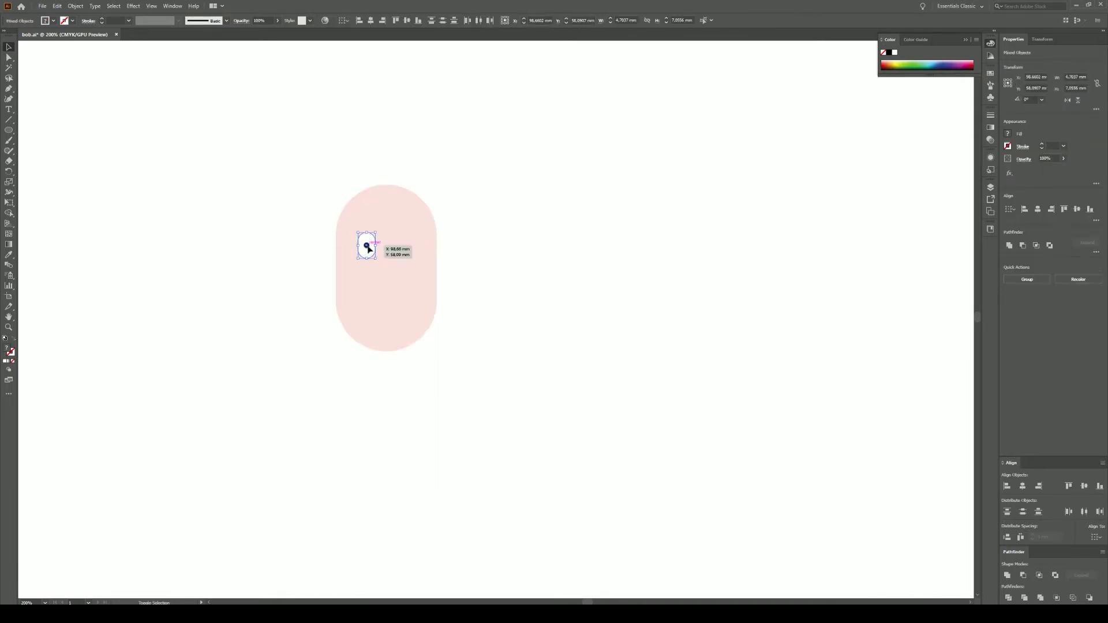
{"action": "key", "text": "ctrl+g"}
{"action": "left_click_drag", "start_coordinate": [377, 244], "coordinate": [407, 255]}
{"action": "left_click", "coordinate": [474, 265]}
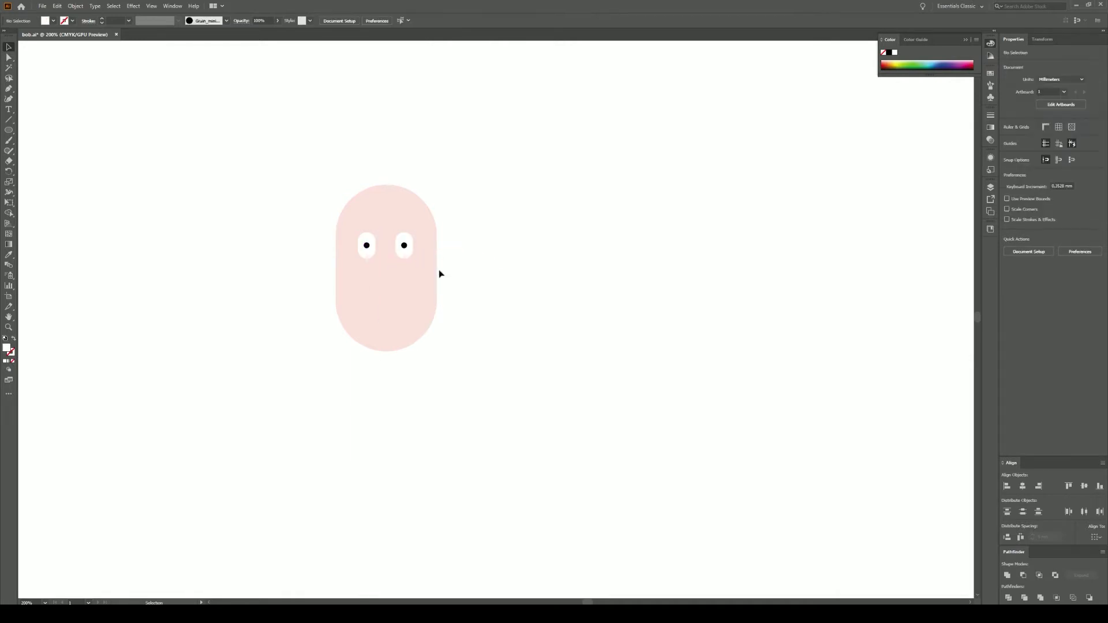
{"action": "left_click_drag", "start_coordinate": [9, 134], "coordinate": [47, 140]}
- Add a small rounded nose, eyedropped to the head's pink, below the eyes
{"action": "left_click_drag", "start_coordinate": [254, 246], "coordinate": [273, 287]}
{"action": "left_click", "coordinate": [8, 255]}
{"action": "left_click", "coordinate": [385, 300]}
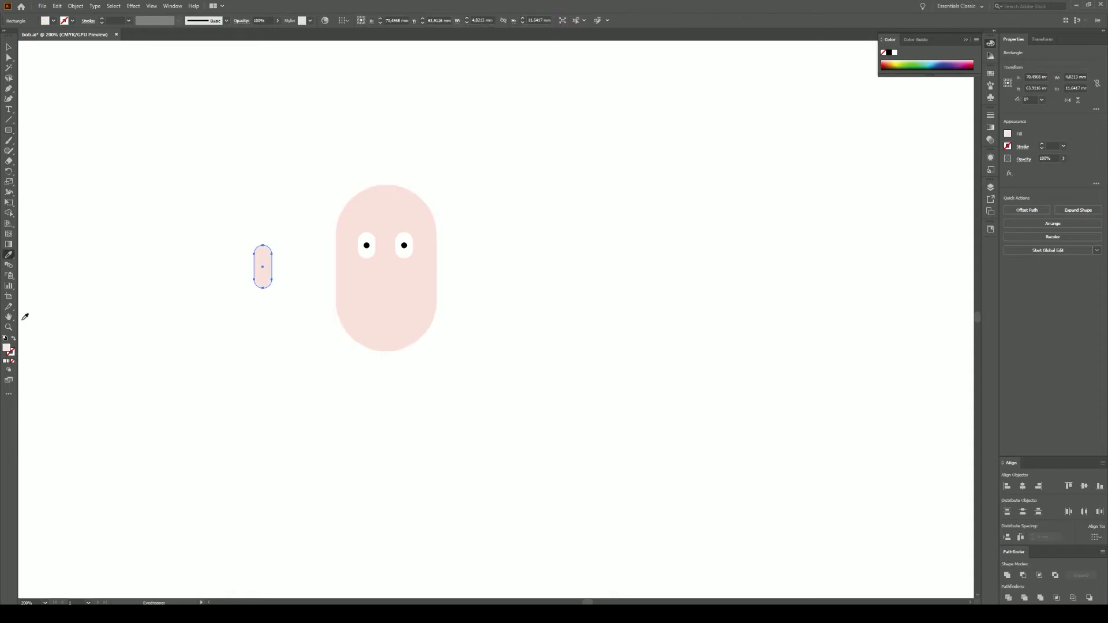
{"action": "double_click", "coordinate": [7, 349]}
{"action": "left_click", "coordinate": [285, 263]}
{"action": "key", "text": "v"}
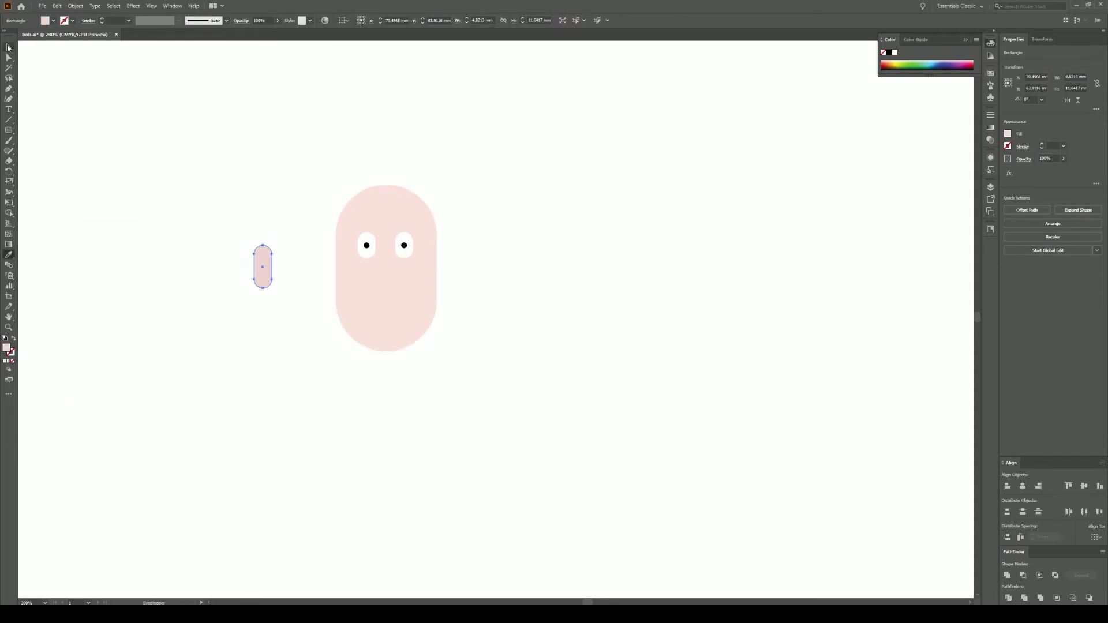
{"action": "left_click_drag", "start_coordinate": [265, 261], "coordinate": [383, 271]}
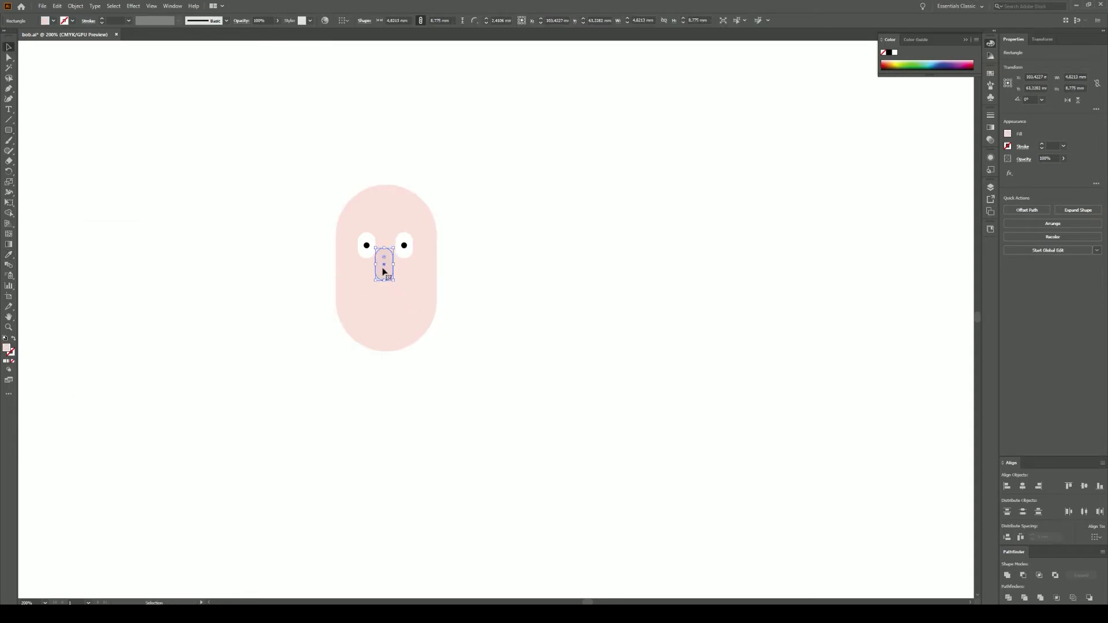
{"action": "left_click", "coordinate": [489, 279]}
- Draw a wide #000000 black mustache bar under the nose and send it backward behind it
{"action": "left_click", "coordinate": [8, 130]}
{"action": "left_click_drag", "start_coordinate": [351, 292], "coordinate": [423, 282]}
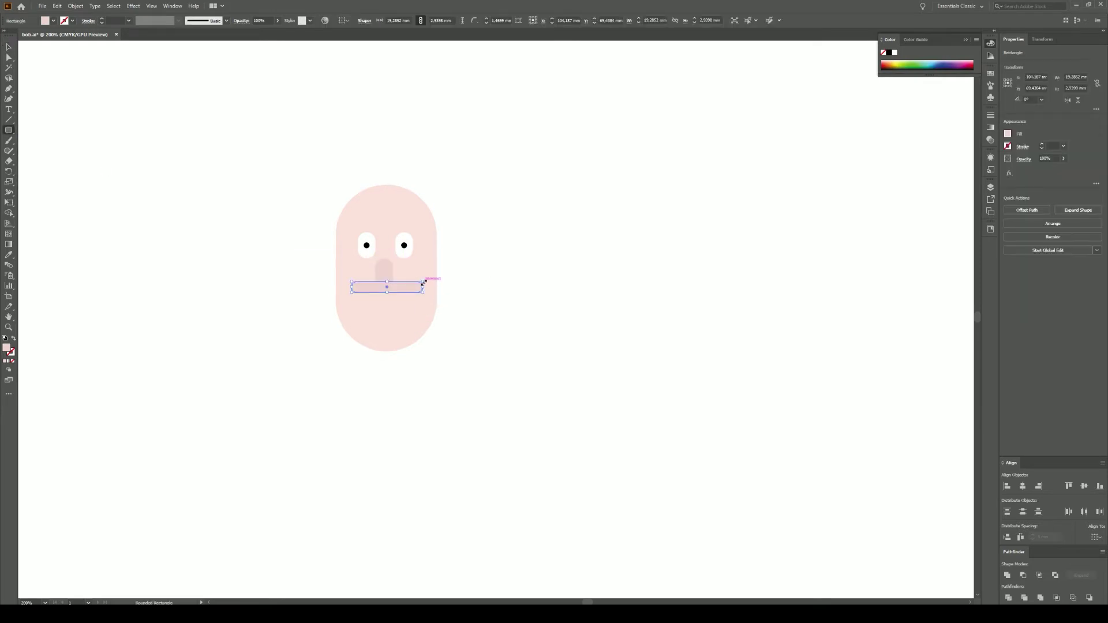
{"action": "double_click", "coordinate": [6, 347]}
{"action": "type", "text": "000000"}
{"action": "left_click", "coordinate": [279, 261]}
{"action": "key", "text": "v"}
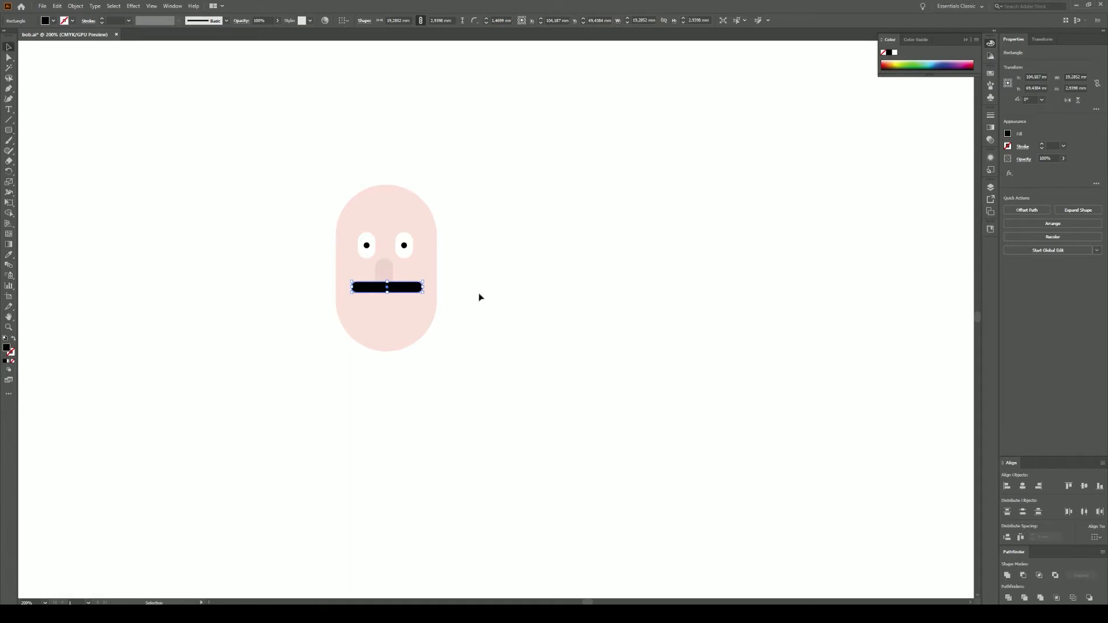
{"action": "right_click", "coordinate": [404, 285]}
{"action": "left_click", "coordinate": [552, 448]}
{"action": "left_click", "coordinate": [383, 272]}
{"action": "left_click", "coordinate": [416, 305], "text": "shift"}
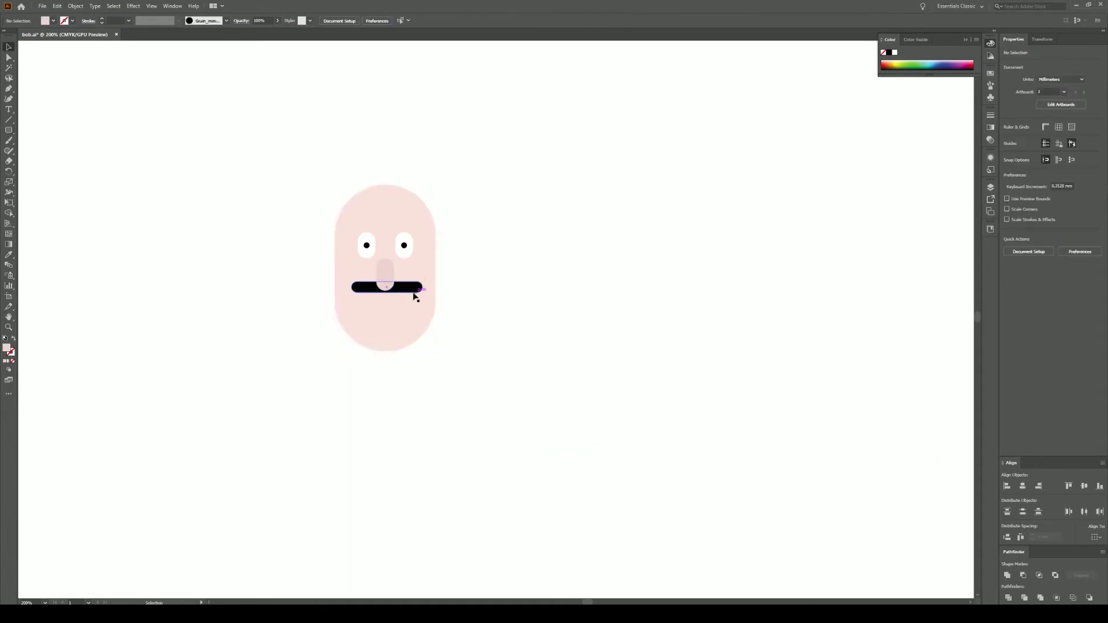
- Nudge the nose into place over the mustache
{"action": "left_click", "coordinate": [385, 278]}
{"action": "left_click_drag", "start_coordinate": [386, 278], "coordinate": [386, 278]}
{"action": "left_click", "coordinate": [437, 273], "text": "shift"}
{"action": "left_click", "coordinate": [512, 269]}
- Draw a thin black rectangle eyebrow and place it above the left eye
{"action": "left_click", "coordinate": [11, 130]}
{"action": "left_click_drag", "start_coordinate": [224, 261], "coordinate": [255, 265]}
{"action": "left_click", "coordinate": [9, 254]}
{"action": "left_click", "coordinate": [404, 286]}
{"action": "left_click", "coordinate": [8, 49]}
{"action": "left_click_drag", "start_coordinate": [247, 266], "coordinate": [384, 220]}
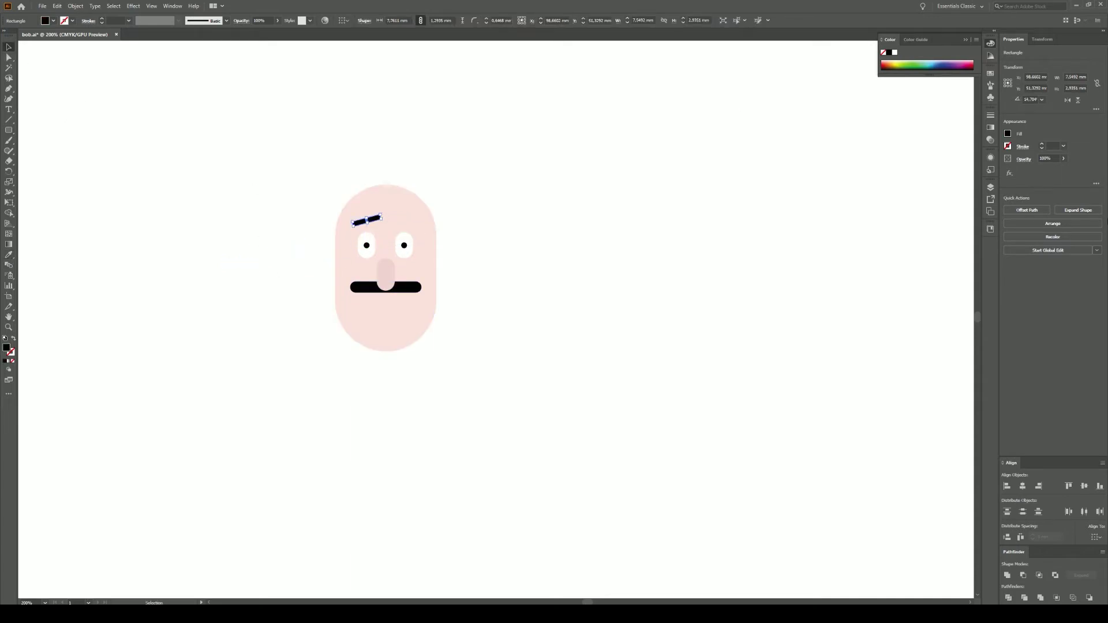
- Alt-drag a reflected copy above the right eye and align the two eyebrows
{"action": "left_click_drag", "start_coordinate": [369, 221], "coordinate": [405, 220]}
{"action": "right_click", "coordinate": [409, 218]}
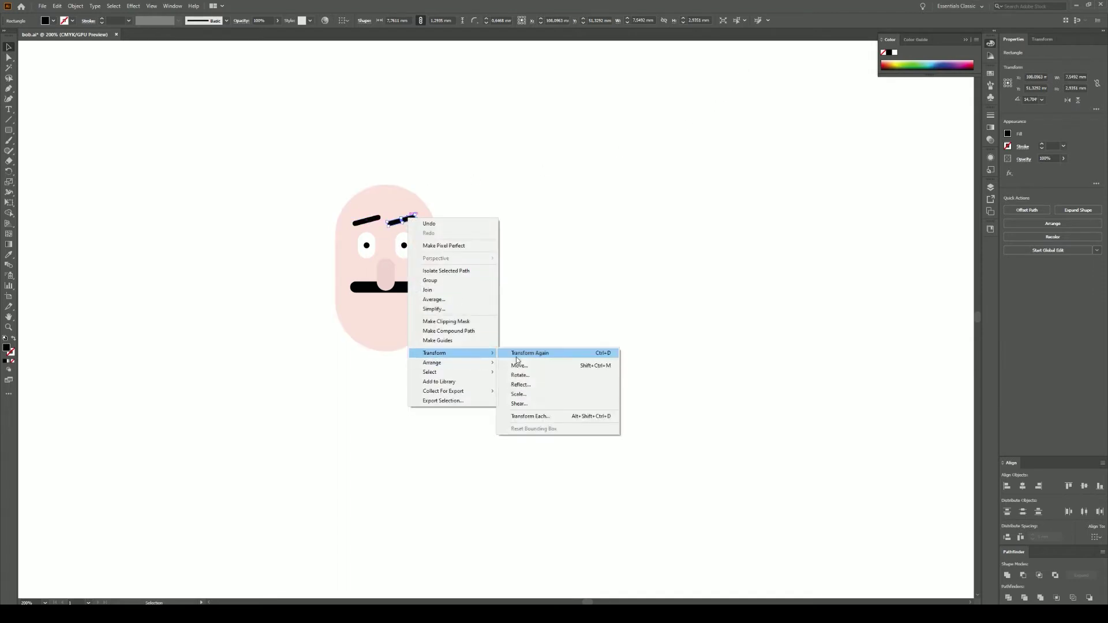
{"action": "left_click", "coordinate": [519, 378]}
{"action": "key", "text": "Return"}
{"action": "left_click_drag", "start_coordinate": [410, 224], "coordinate": [358, 218]}
{"action": "left_click", "coordinate": [514, 225]}
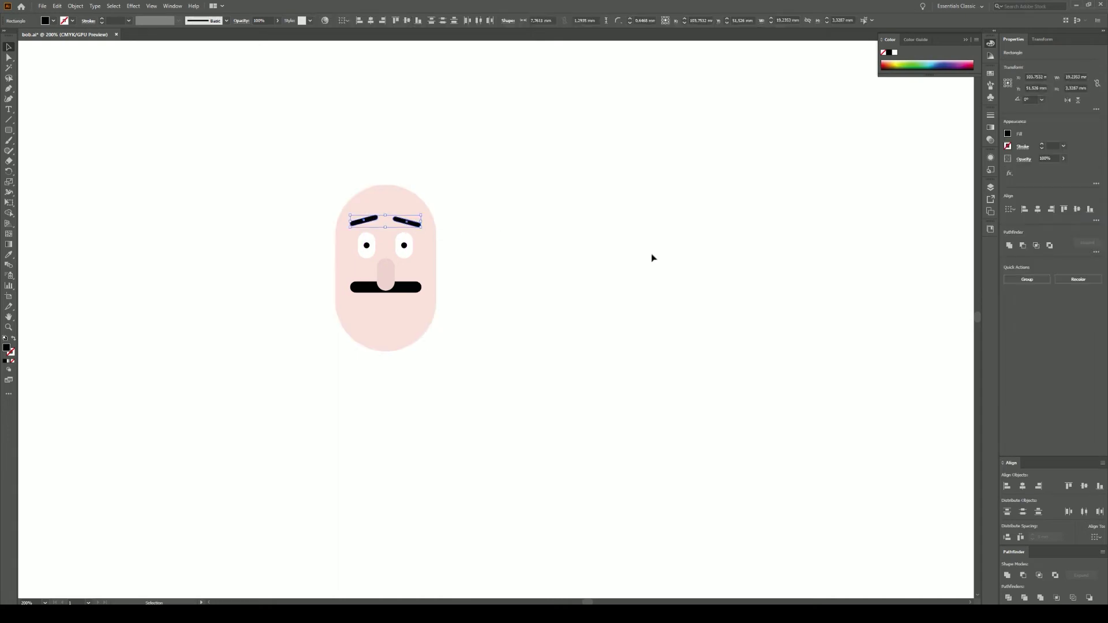
{"action": "left_click", "coordinate": [1085, 486]}
{"action": "left_click", "coordinate": [623, 300]}
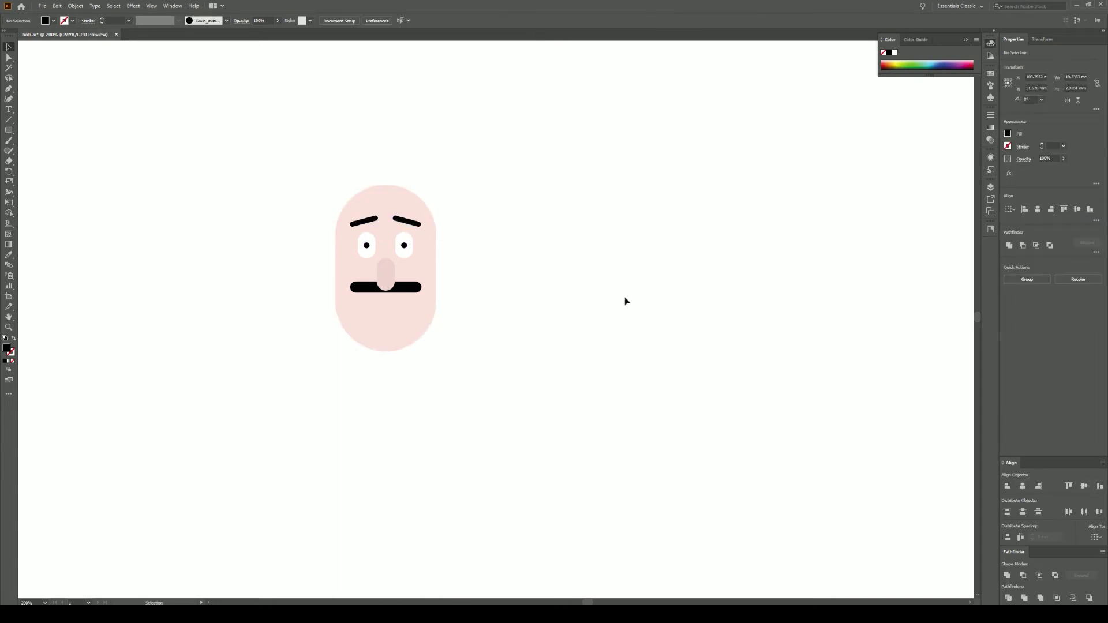
- Draw a dark red rounded mouth shape and set it aside below-left of the head
{"action": "left_click", "coordinate": [9, 131]}
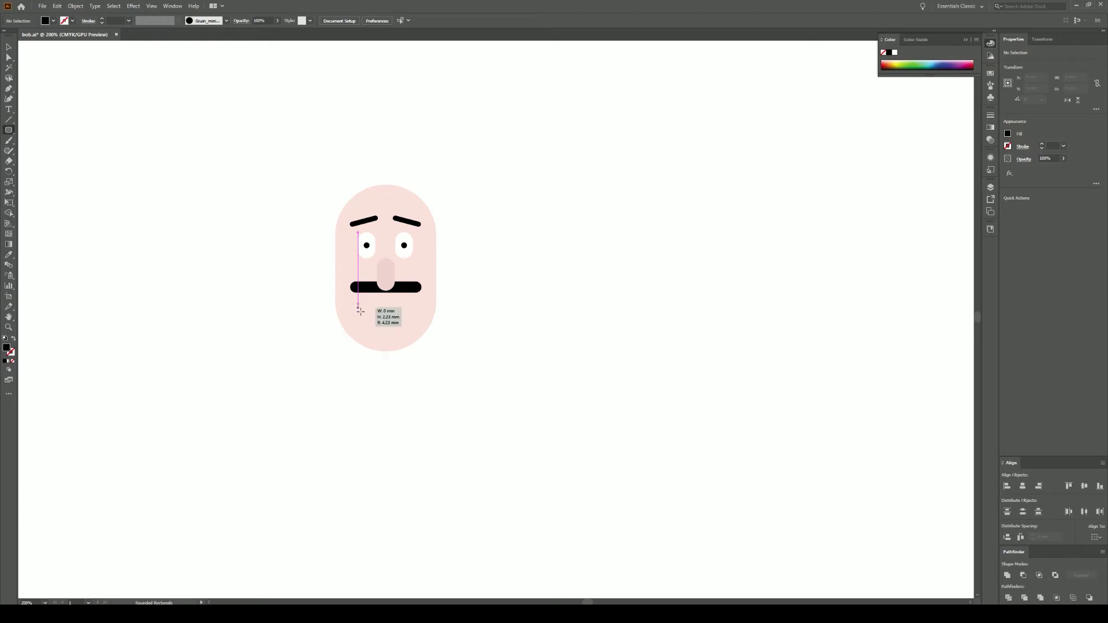
{"action": "key", "text": "v"}
{"action": "mouse_move", "coordinate": [356, 299]}
{"action": "left_mouse_down"}
{"action": "mouse_move", "coordinate": [419, 316]}
{"action": "mouse_move", "coordinate": [404, 308]}
{"action": "left_mouse_up"}
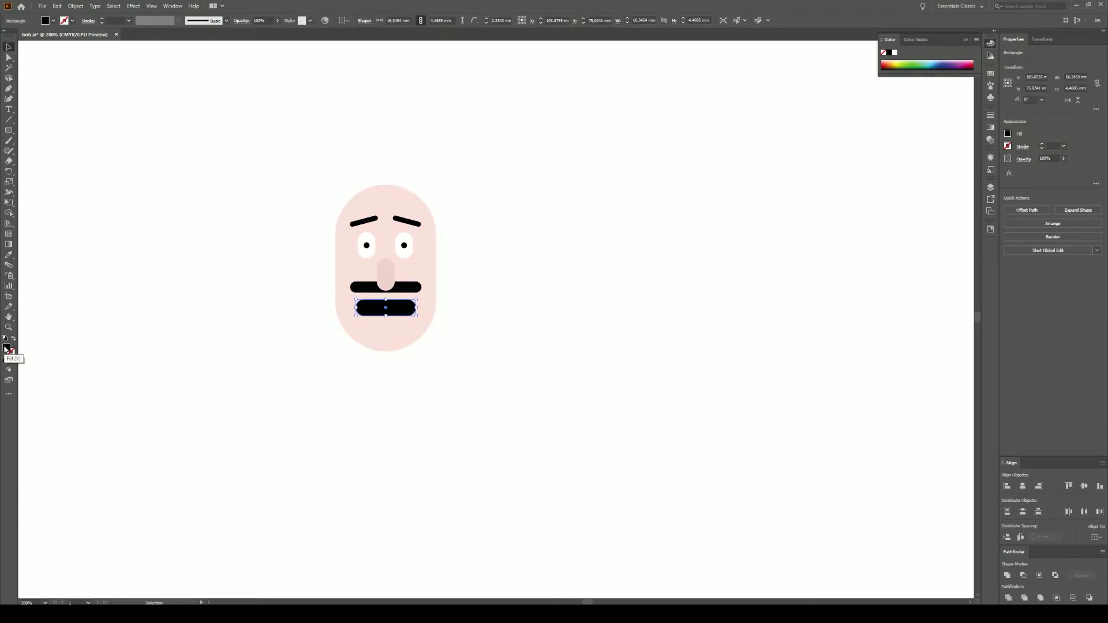
{"action": "double_click", "coordinate": [6, 348]}
{"action": "left_click", "coordinate": [300, 265]}
{"action": "left_click_drag", "start_coordinate": [411, 308], "coordinate": [297, 343]}
- Draw a red ellipse inside the lower part of the mouth
{"action": "left_click", "coordinate": [8, 131]}
{"action": "left_click_drag", "start_coordinate": [8, 131], "coordinate": [44, 151]}
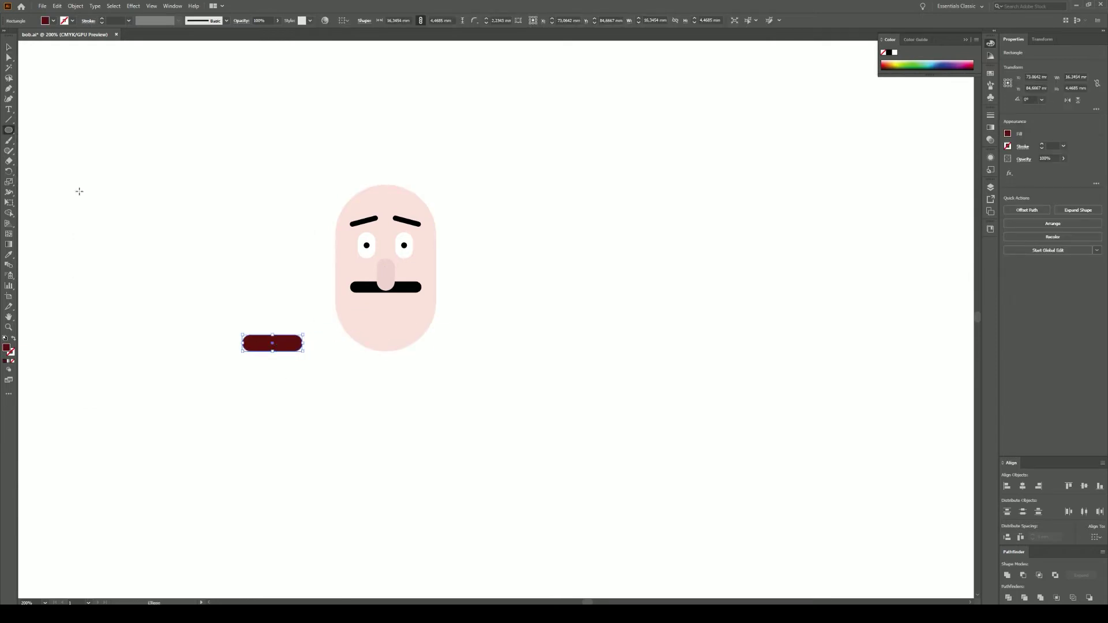
{"action": "mouse_move", "coordinate": [271, 359]}
{"action": "left_mouse_down"}
{"action": "mouse_move", "coordinate": [290, 344]}
{"action": "mouse_move", "coordinate": [213, 396]}
{"action": "left_mouse_up"}
{"action": "double_click", "coordinate": [7, 348]}
{"action": "left_click", "coordinate": [285, 259]}
- Select both mouth shapes and move them under the mustache
{"action": "key", "text": "a"}
{"action": "left_click", "coordinate": [285, 359]}
{"action": "left_click", "coordinate": [260, 367]}
{"action": "mouse_move", "coordinate": [259, 366]}
{"action": "left_mouse_down"}
{"action": "mouse_move", "coordinate": [284, 339]}
{"action": "mouse_move", "coordinate": [386, 304]}
{"action": "left_mouse_up"}
{"action": "left_click", "coordinate": [9, 47]}
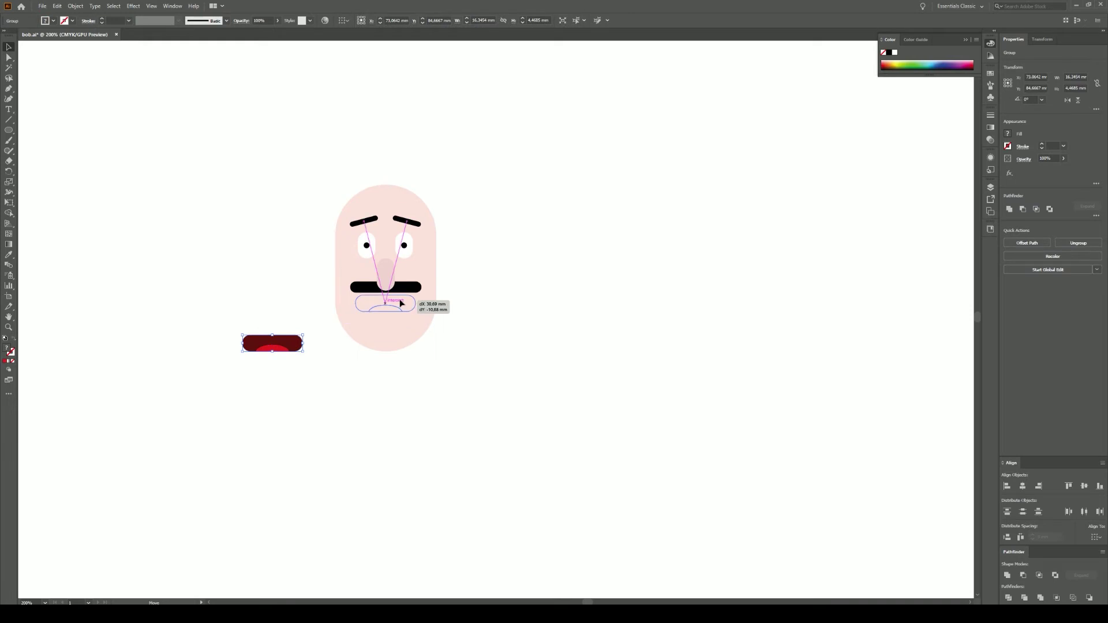
{"action": "left_click", "coordinate": [526, 346]}
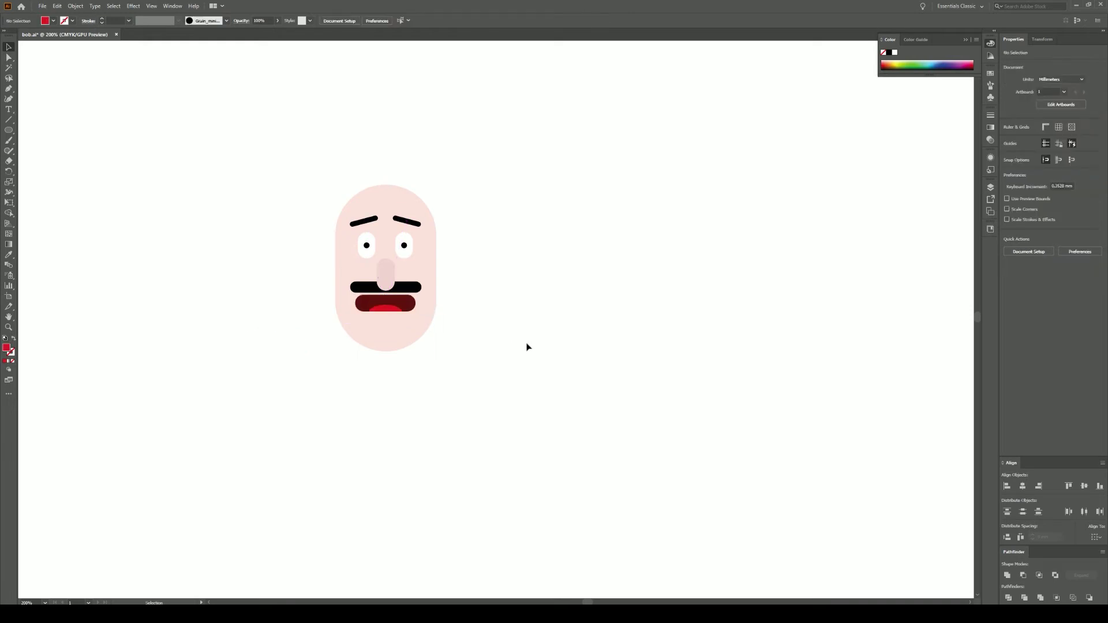
- Rotate the left eyebrow to a new angle and delete the right eyebrow
{"action": "left_click", "coordinate": [363, 221]}
{"action": "left_click_drag", "start_coordinate": [351, 226], "coordinate": [347, 229]}
{"action": "left_click", "coordinate": [407, 221]}
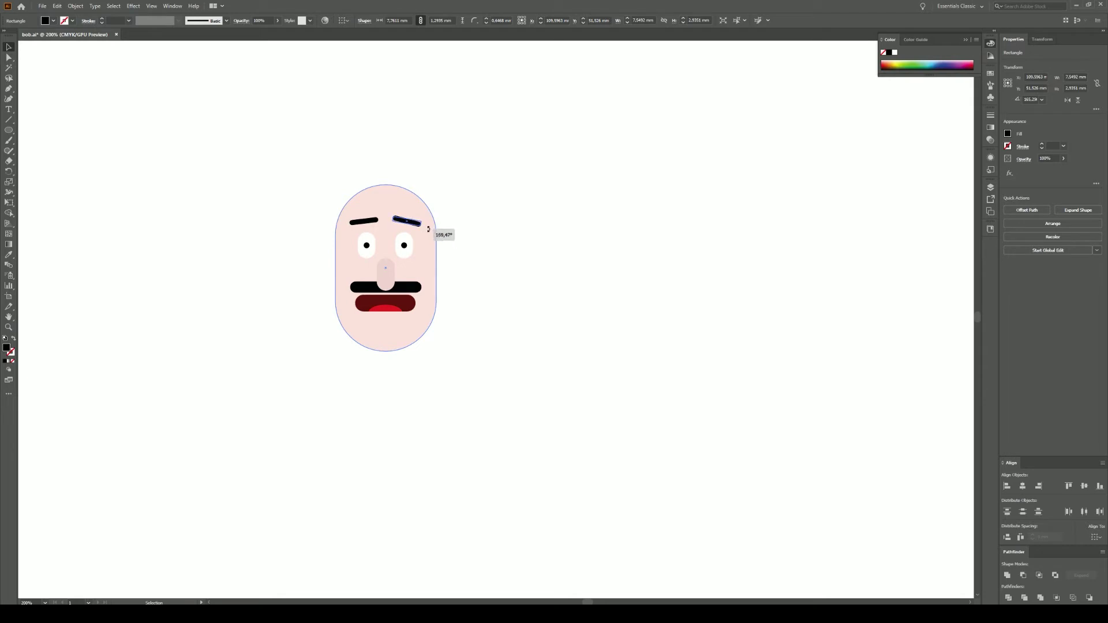
{"action": "key", "text": "Delete"}
- Alt-drag a copy of the left eyebrow over the right eye and reflect it
{"action": "right_click", "coordinate": [356, 222]}
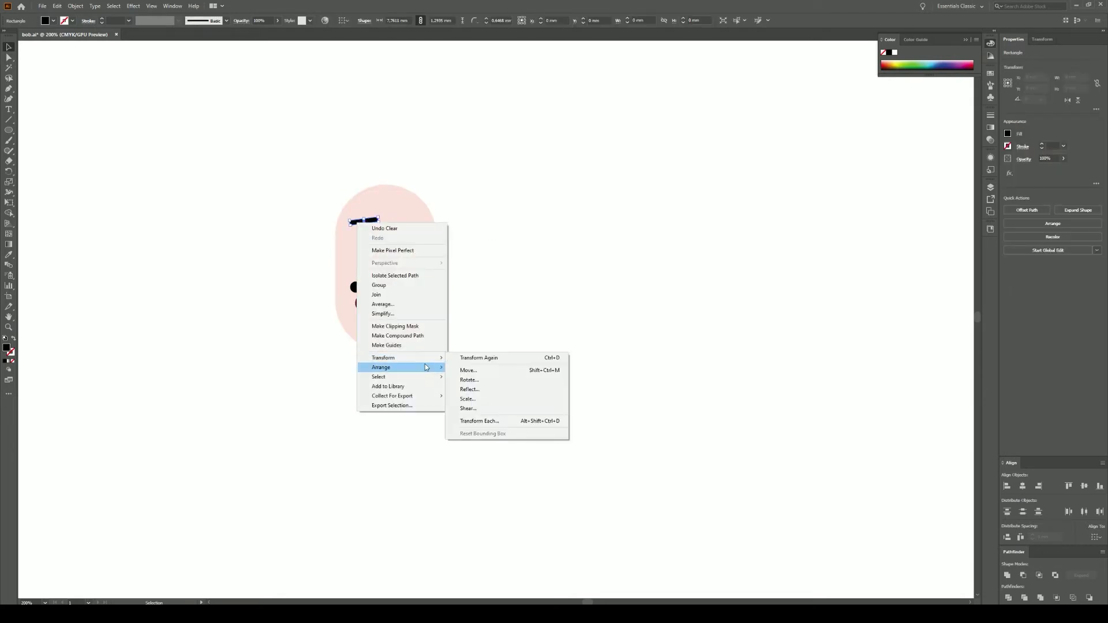
{"action": "key", "text": "Escape"}
{"action": "left_click_drag", "start_coordinate": [363, 221], "coordinate": [407, 220]}
{"action": "right_click", "coordinate": [413, 222]}
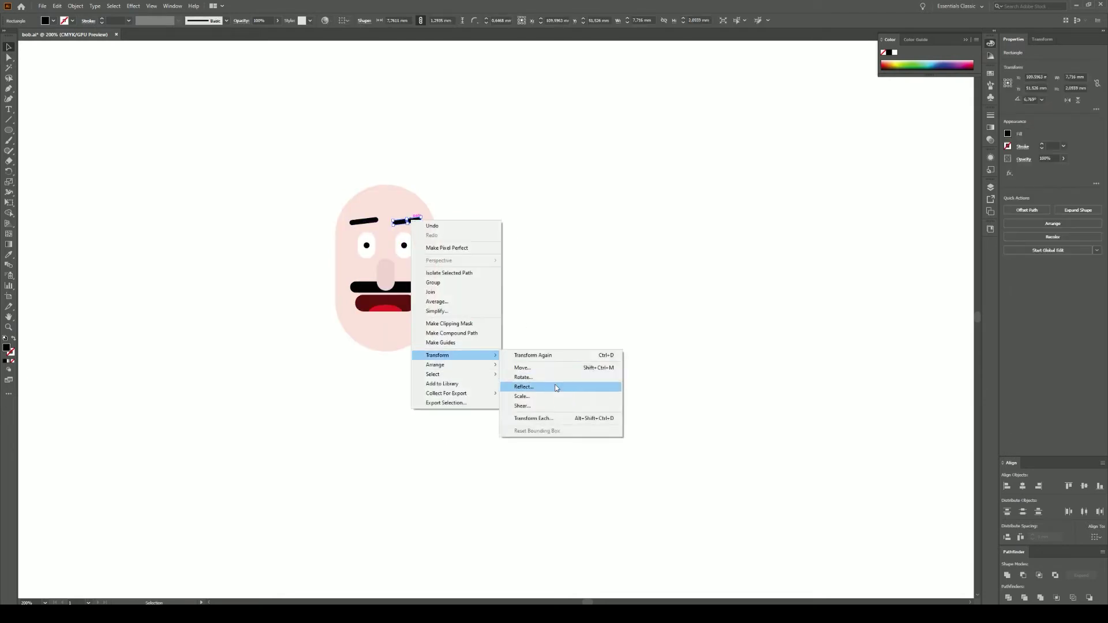
{"action": "left_click", "coordinate": [556, 388]}
{"action": "left_click", "coordinate": [89, 142]}
{"action": "left_click", "coordinate": [537, 229]}
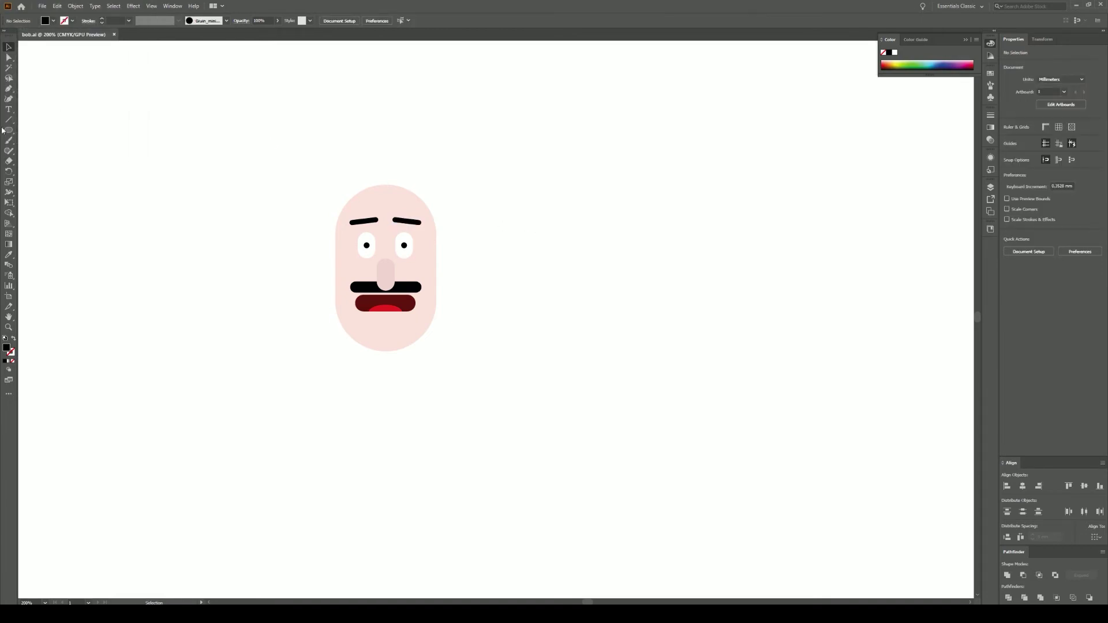
{"action": "left_click_drag", "start_coordinate": [8, 130], "coordinate": [56, 146]}
{"action": "left_click", "coordinate": [56, 142]}
- Draw a tall black hair bar at the face's left edge and duplicate it to the right
{"action": "left_click_drag", "start_coordinate": [243, 235], "coordinate": [259, 301]}
{"action": "key", "text": "v"}
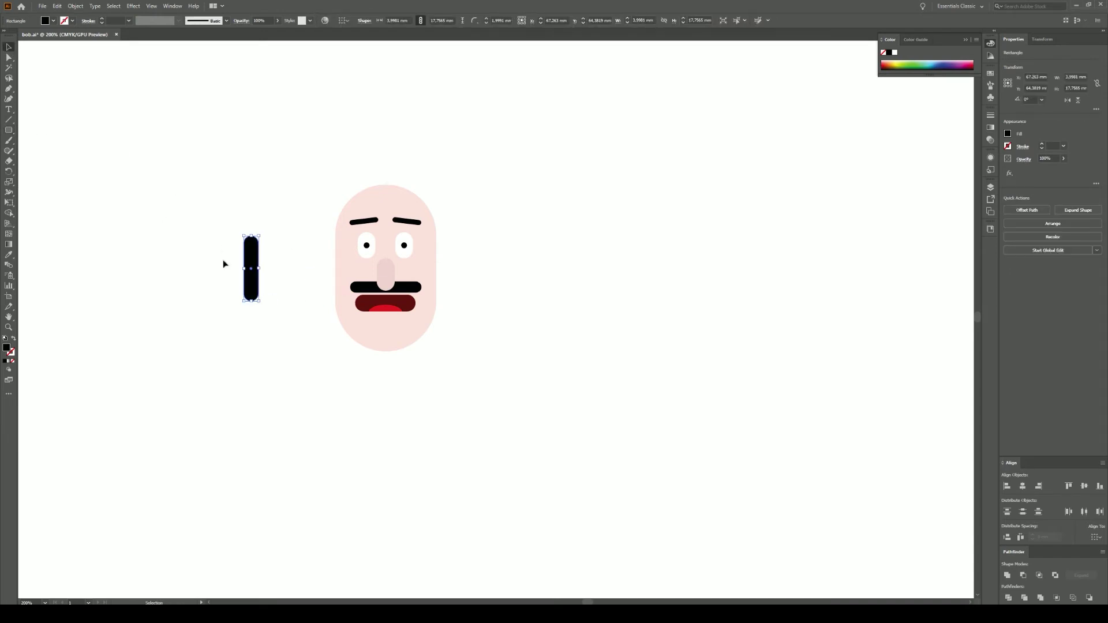
{"action": "left_click_drag", "start_coordinate": [344, 217], "coordinate": [338, 218]}
{"action": "left_click_drag", "start_coordinate": [341, 218], "coordinate": [440, 217]}
- Duplicate a wide black block lower down and send it to the back behind the face
{"action": "mouse_move", "coordinate": [339, 217]}
{"action": "left_mouse_down"}
{"action": "mouse_move", "coordinate": [341, 270]}
{"action": "mouse_move", "coordinate": [440, 285]}
{"action": "left_mouse_up"}
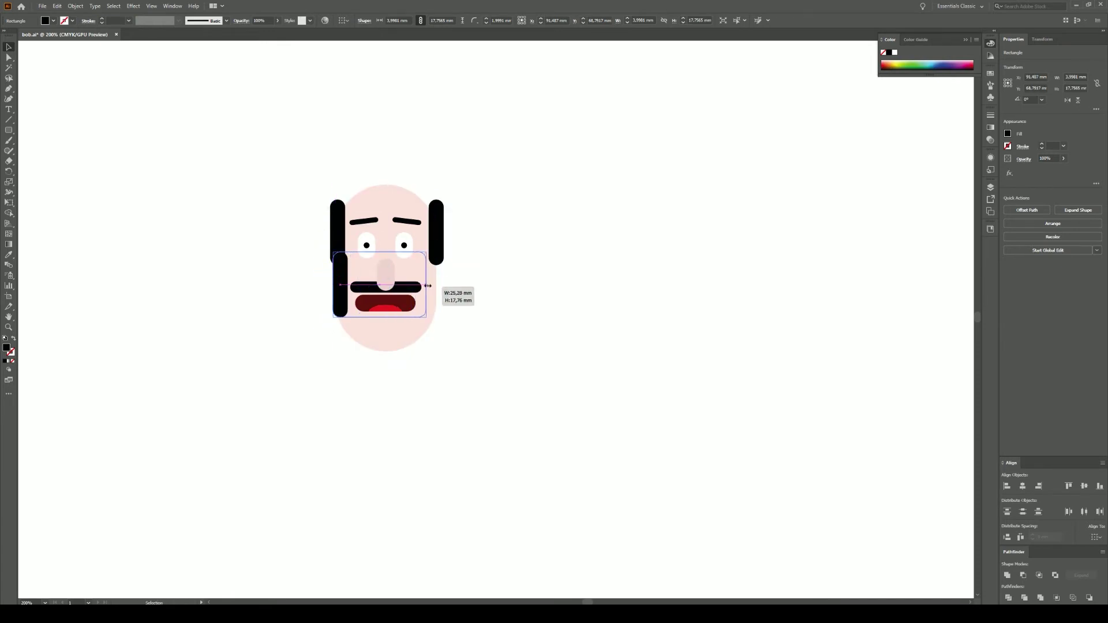
{"action": "right_click", "coordinate": [431, 281]}
{"action": "mouse_move", "coordinate": [495, 427]}
{"action": "left_click", "coordinate": [551, 444]}
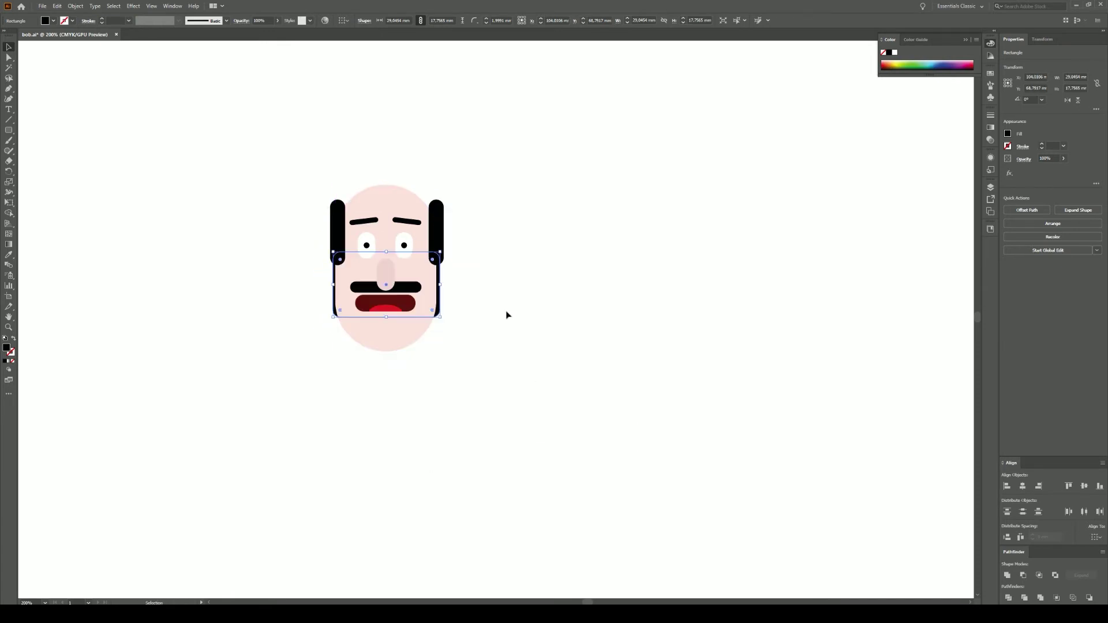
{"action": "left_click", "coordinate": [507, 313]}
{"action": "left_click", "coordinate": [440, 316]}
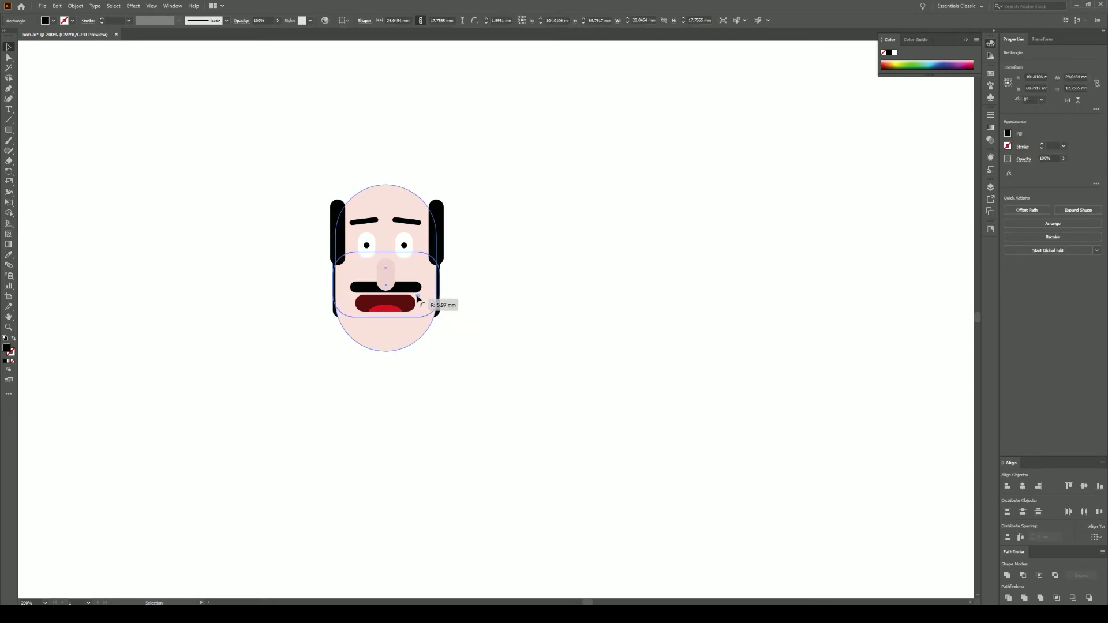
{"action": "left_click_drag", "start_coordinate": [441, 284], "coordinate": [442, 306]}
{"action": "left_click", "coordinate": [463, 299]}
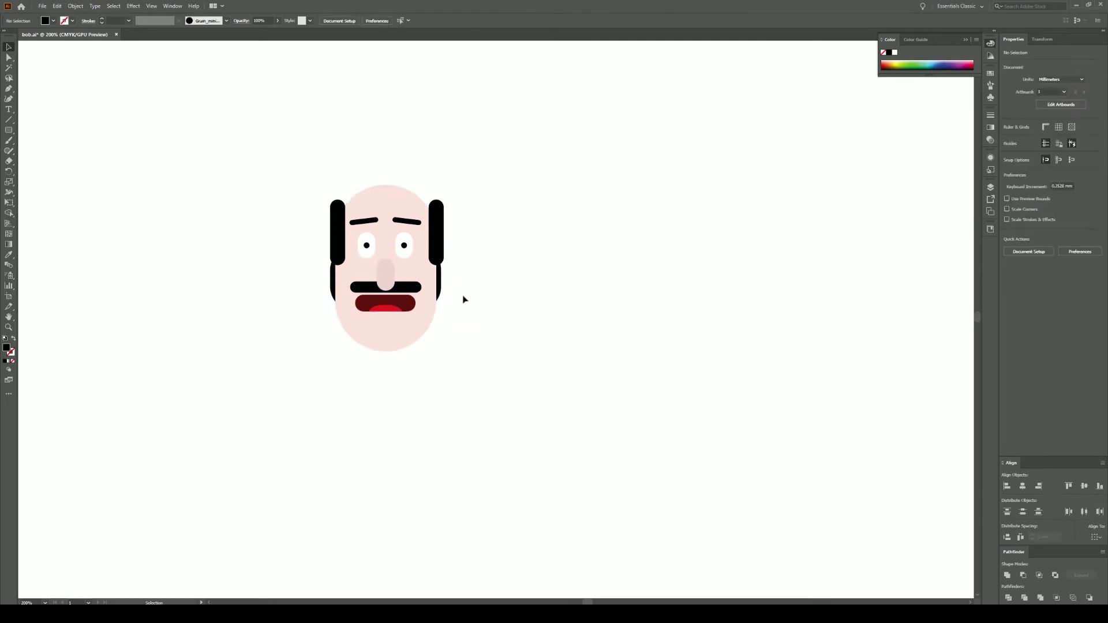
- Lower the right hair bar slightly to match the left one
{"action": "left_click", "coordinate": [337, 215]}
{"action": "left_click_drag", "start_coordinate": [439, 211], "coordinate": [439, 215]}
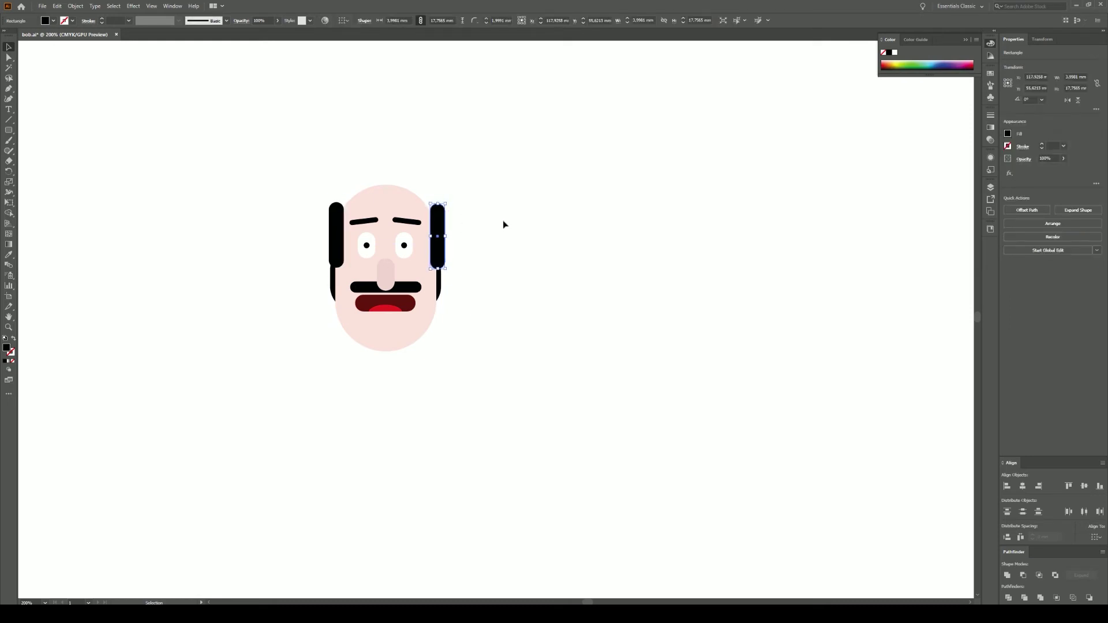
{"action": "left_click", "coordinate": [542, 236]}
{"action": "key", "text": "m"}
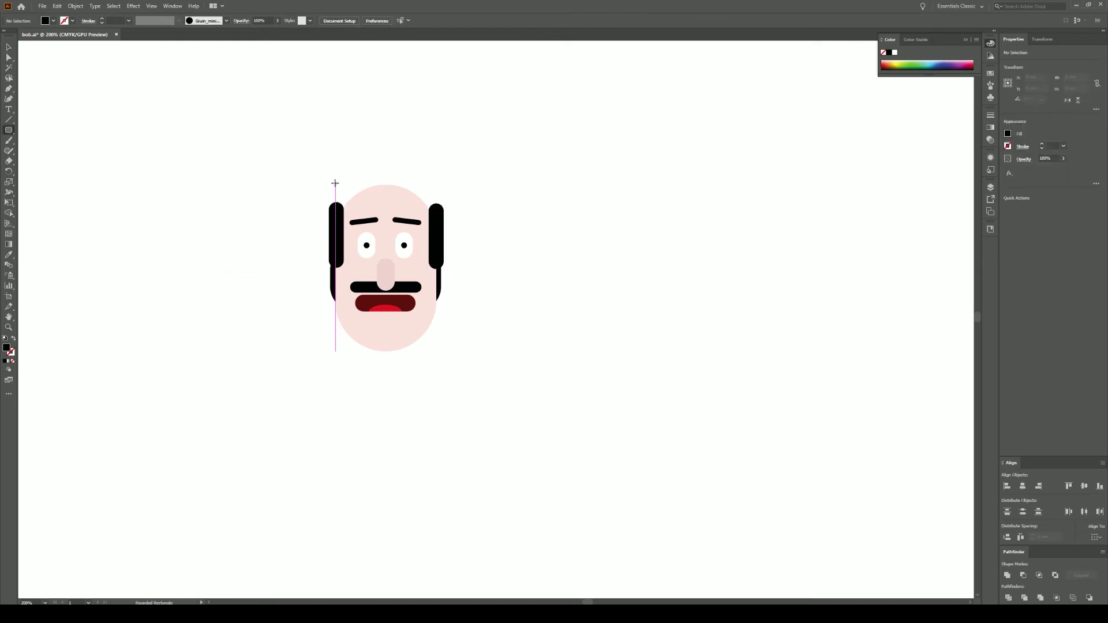
- Draw a black hair bar across the head top and narrow it to 24.38 mm
{"action": "left_click_drag", "start_coordinate": [331, 184], "coordinate": [437, 209]}
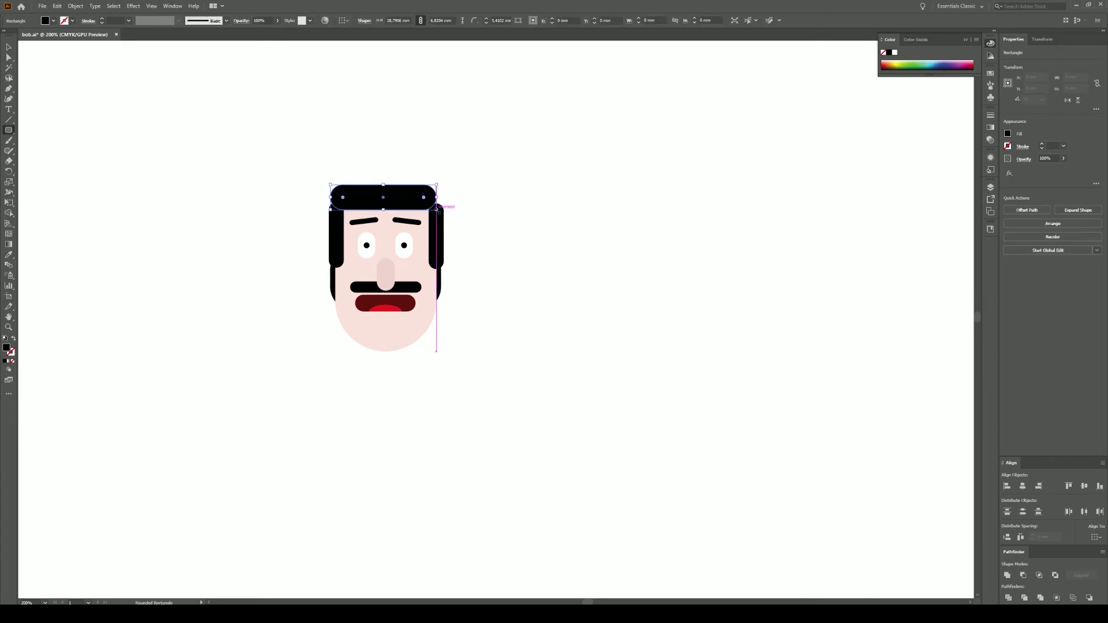
{"action": "left_click", "coordinate": [9, 47]}
{"action": "left_click_drag", "start_coordinate": [438, 197], "coordinate": [421, 196]}
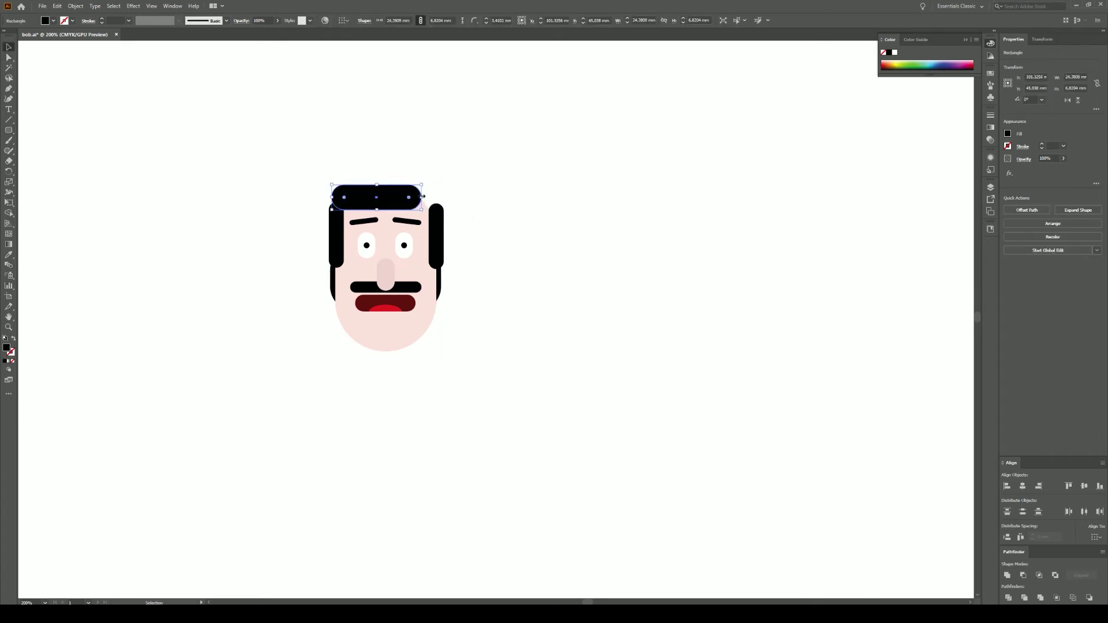
{"action": "left_click", "coordinate": [65, 130]}
- Draw small black rounded bars beside the face as tuft pieces
{"action": "key", "text": "m"}
{"action": "mouse_move", "coordinate": [265, 232]}
{"action": "left_mouse_down"}
{"action": "mouse_move", "coordinate": [281, 265]}
{"action": "mouse_move", "coordinate": [283, 256]}
{"action": "mouse_move", "coordinate": [252, 270]}
{"action": "mouse_move", "coordinate": [296, 279]}
{"action": "mouse_move", "coordinate": [314, 208]}
{"action": "mouse_move", "coordinate": [346, 179]}
{"action": "mouse_move", "coordinate": [323, 245]}
{"action": "mouse_move", "coordinate": [320, 233]}
{"action": "left_mouse_up"}
{"action": "left_click", "coordinate": [8, 46]}
{"action": "key", "text": "ctrl+plus"}
{"action": "key", "text": "ctrl+plus"}
{"action": "key", "text": "ctrl+plus"}
{"action": "key", "text": "ctrl+minus"}
{"action": "key", "text": "ctrl+minus"}
{"action": "left_click", "coordinate": [342, 214]}
- Lengthen the tuft's bottom bar and move all three tuft bars onto the hair's top right
{"action": "left_click_drag", "start_coordinate": [332, 274], "coordinate": [345, 273]}
{"action": "left_click_drag", "start_coordinate": [254, 197], "coordinate": [357, 292]}
{"action": "left_click_drag", "start_coordinate": [322, 257], "coordinate": [529, 173]}
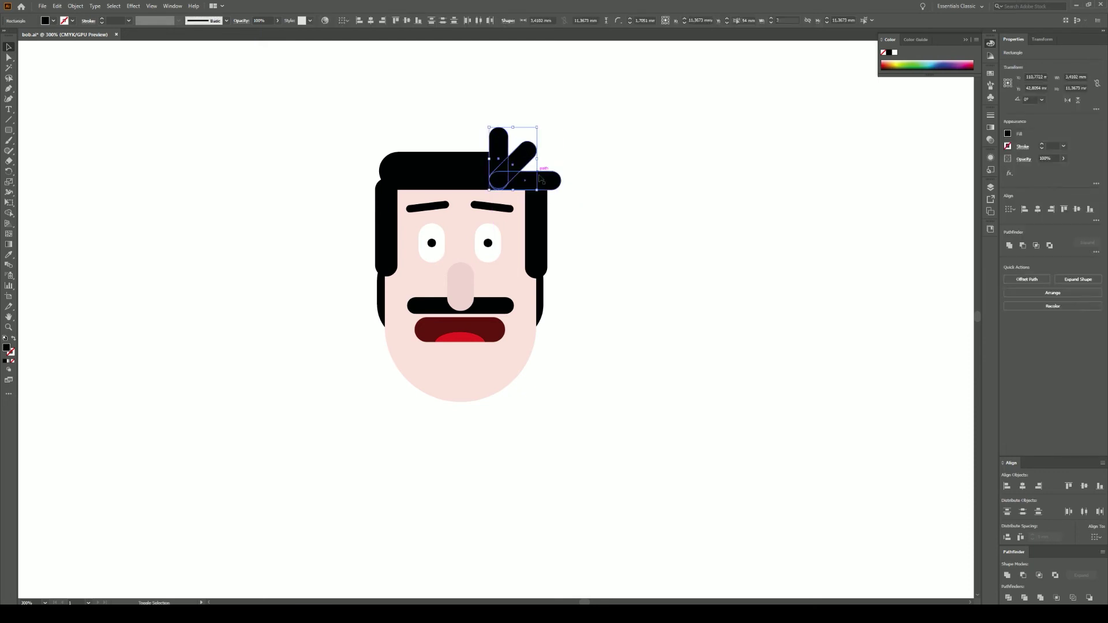
{"action": "key", "text": "ctrl+plus"}
{"action": "key", "text": "ctrl+plus"}
{"action": "key", "text": "ctrl+plus"}
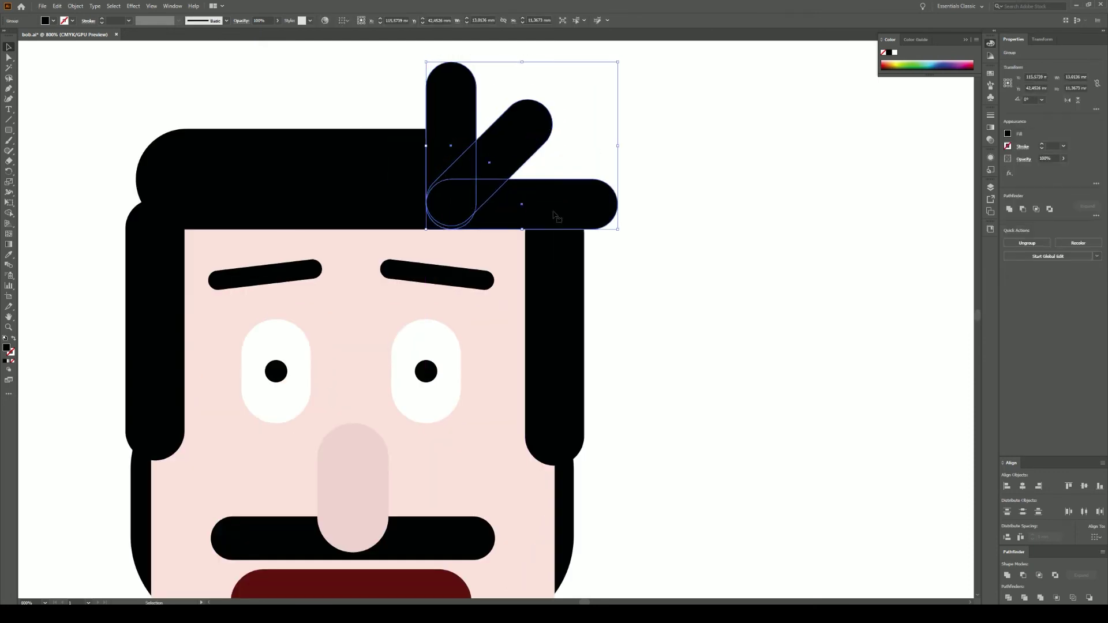
{"action": "key", "text": "ctrl+minus"}
{"action": "key", "text": "ctrl+plus"}
{"action": "key", "text": "ctrl+plus"}
{"action": "key", "text": "ctrl+plus"}
{"action": "left_click_drag", "start_coordinate": [582, 226], "coordinate": [576, 227]}
{"action": "left_click", "coordinate": [839, 338]}
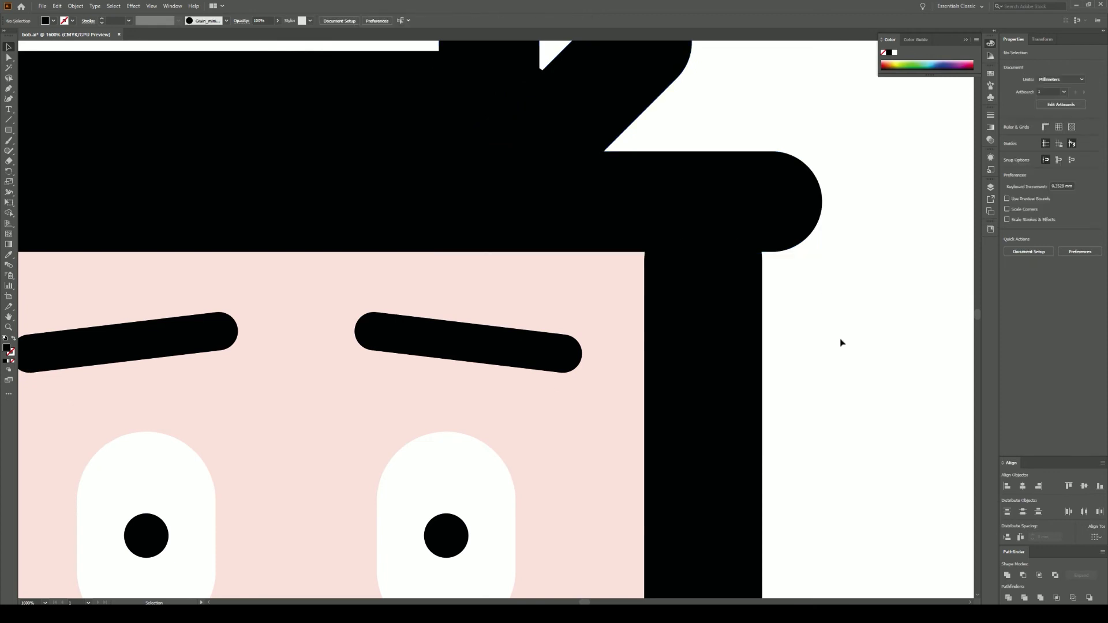
{"action": "key", "text": "ctrl+0"}
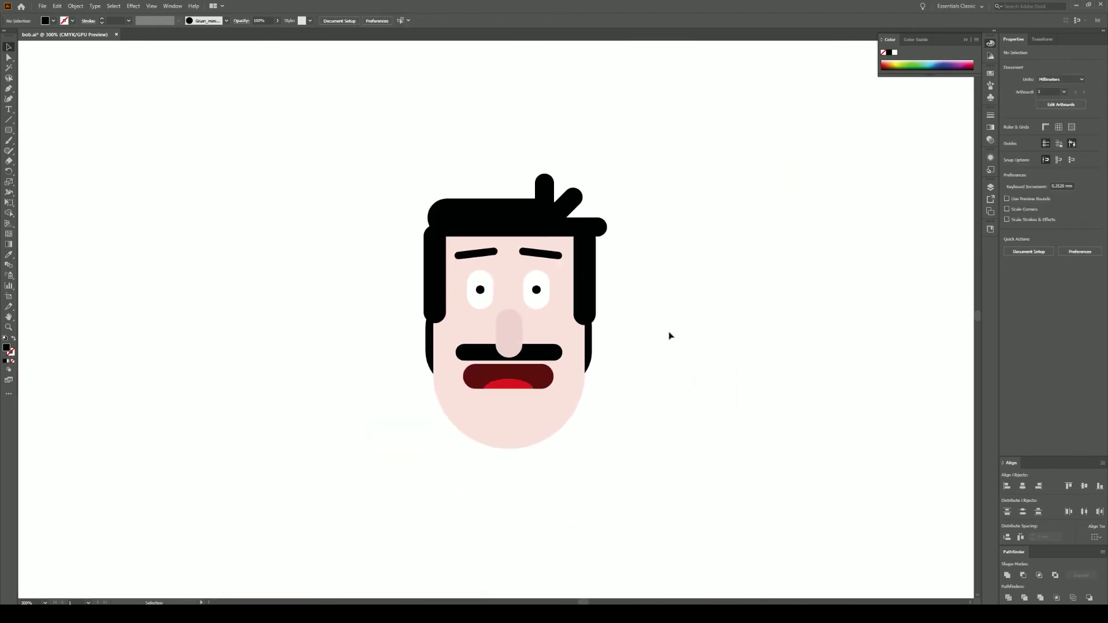
- Draw a black circle and enlarge it over the hair's top-left to round it
{"action": "left_click_drag", "start_coordinate": [662, 346], "coordinate": [570, 308]}
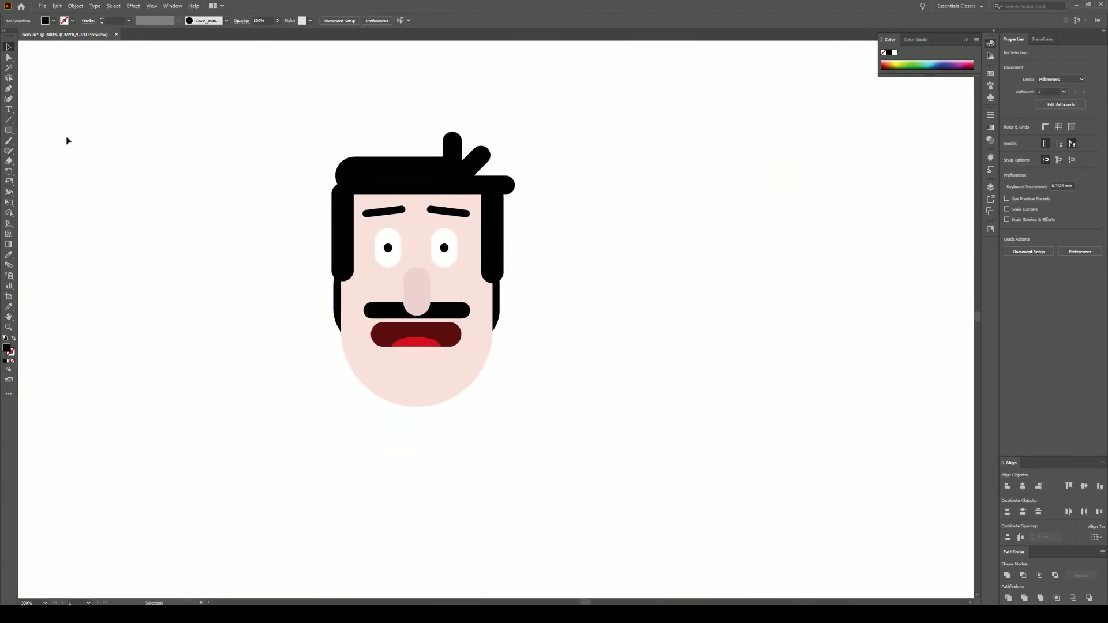
{"action": "key", "text": "l"}
{"action": "mouse_move", "coordinate": [227, 195]}
{"action": "left_mouse_down"}
{"action": "mouse_move", "coordinate": [268, 235]}
{"action": "mouse_move", "coordinate": [360, 173]}
{"action": "mouse_move", "coordinate": [359, 185]}
{"action": "mouse_move", "coordinate": [316, 153]}
{"action": "left_mouse_up"}
{"action": "key", "text": "v"}
{"action": "mouse_move", "coordinate": [357, 175]}
{"action": "left_mouse_down"}
{"action": "mouse_move", "coordinate": [505, 176]}
{"action": "mouse_move", "coordinate": [487, 168]}
{"action": "left_mouse_up"}
{"action": "left_click", "coordinate": [634, 202]}
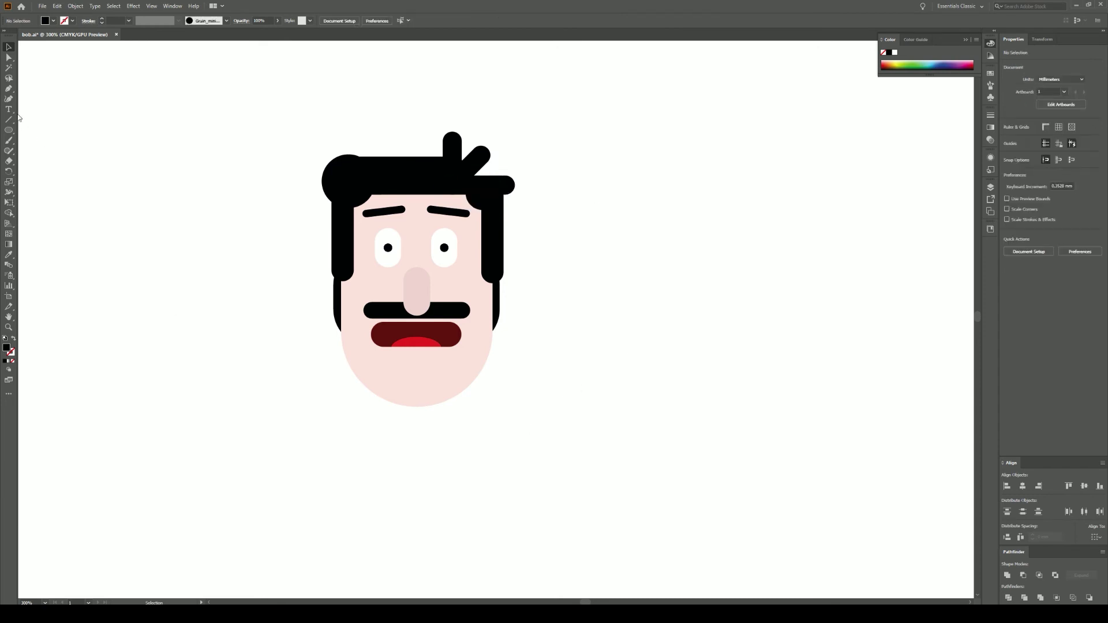
- Add a rounded-rectangle neck below the mouth, colour it nose pink, send it to back, and save
{"action": "left_click", "coordinate": [8, 130]}
{"action": "left_click_drag", "start_coordinate": [9, 130], "coordinate": [46, 140]}
{"action": "left_click_drag", "start_coordinate": [204, 270], "coordinate": [250, 389]}
{"action": "key", "text": "v"}
{"action": "left_click_drag", "start_coordinate": [216, 343], "coordinate": [449, 430]}
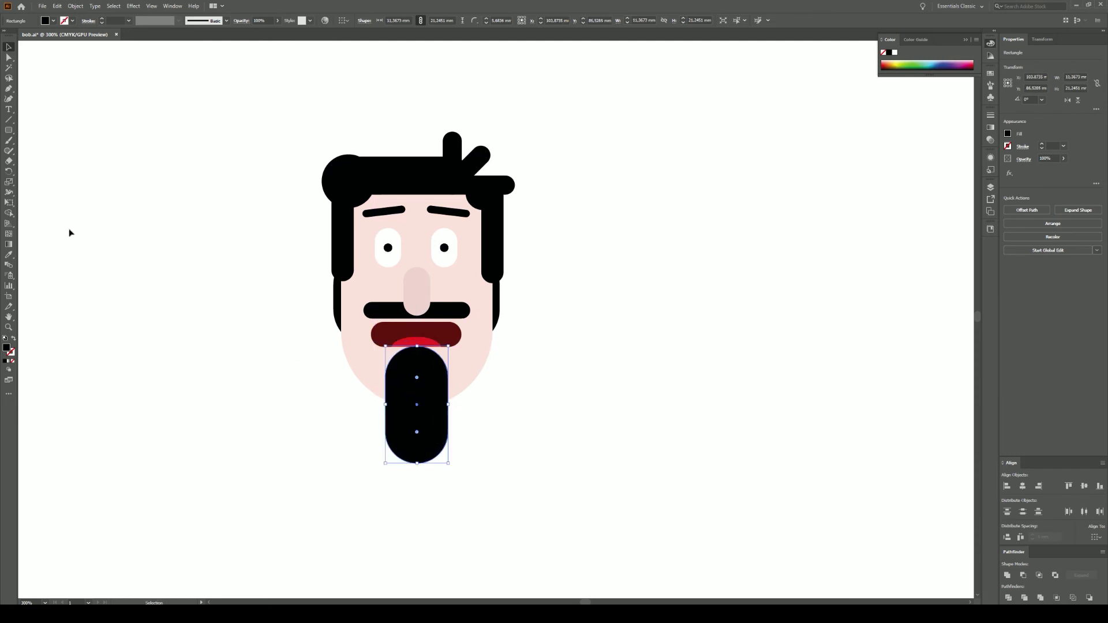
{"action": "left_click", "coordinate": [8, 254]}
{"action": "left_click", "coordinate": [416, 289]}
{"action": "right_click", "coordinate": [440, 244]}
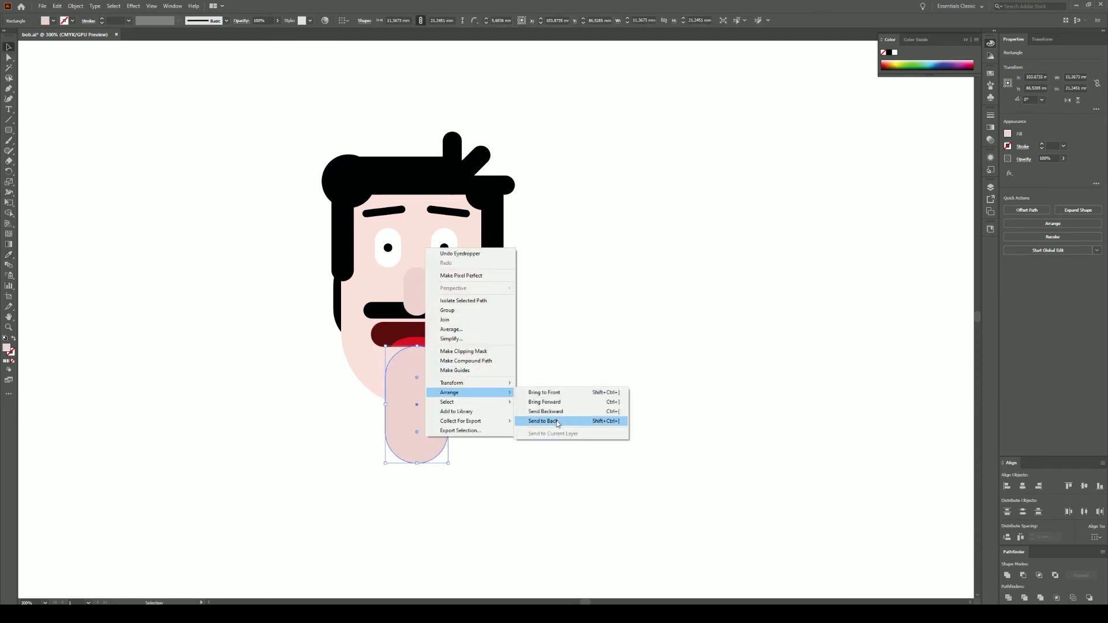
{"action": "left_click", "coordinate": [569, 420]}
{"action": "left_click", "coordinate": [592, 395]}
{"action": "key", "text": "ctrl+s"}
{"action": "left_click", "coordinate": [9, 130]}
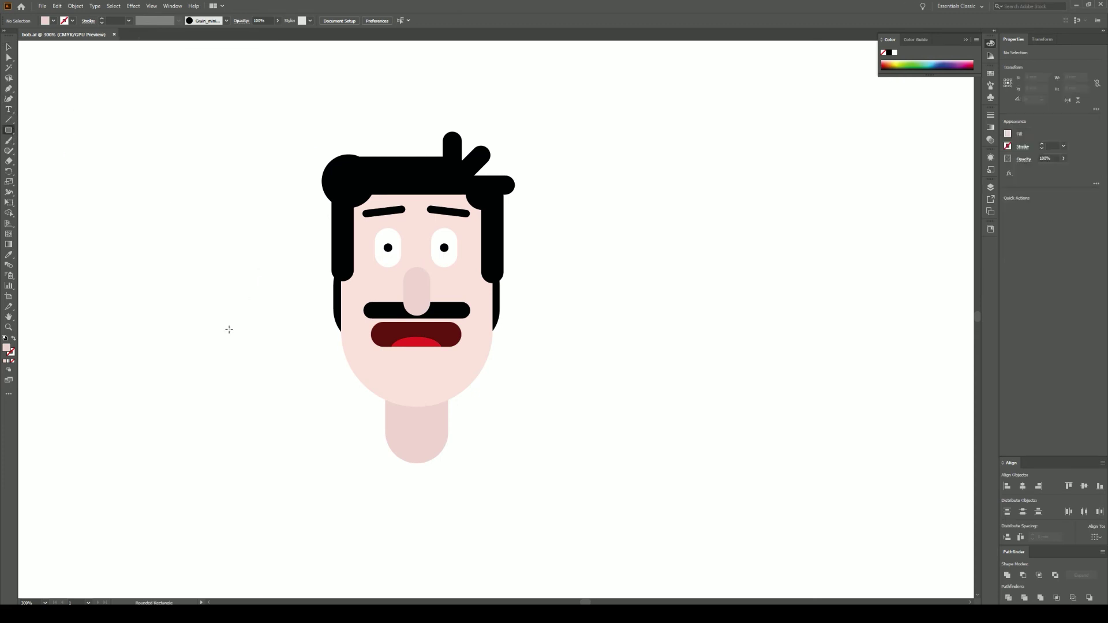
- Draw a small pink-outlined circle and delete its bottom anchor to leave an arc
{"action": "left_click_drag", "start_coordinate": [9, 132], "coordinate": [40, 151]}
{"action": "left_click_drag", "start_coordinate": [171, 248], "coordinate": [207, 281]}
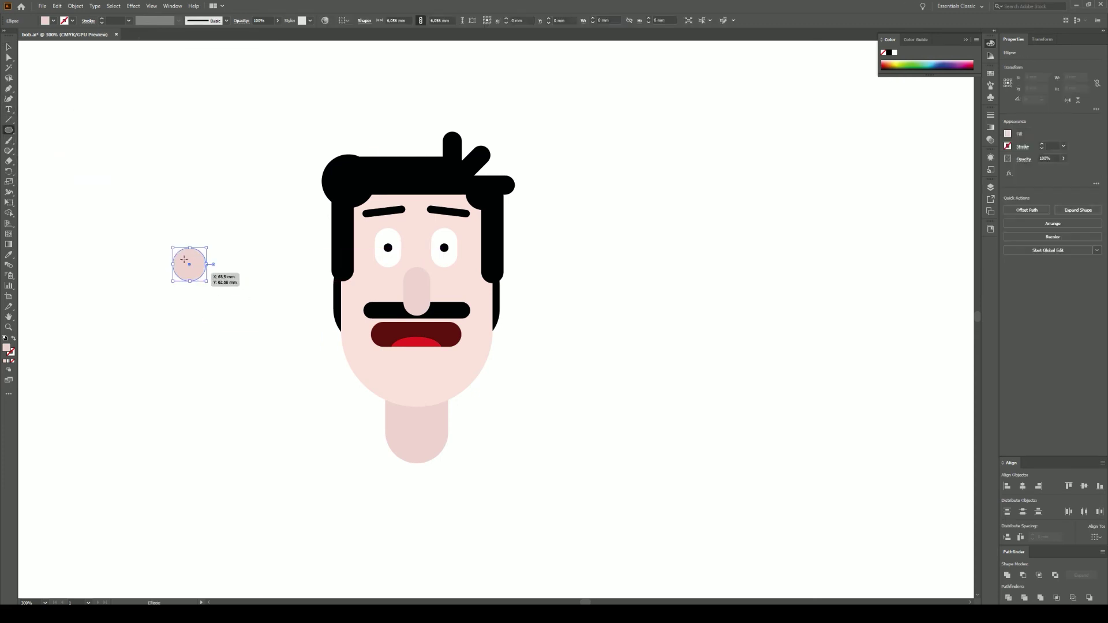
{"action": "left_click", "coordinate": [15, 340]}
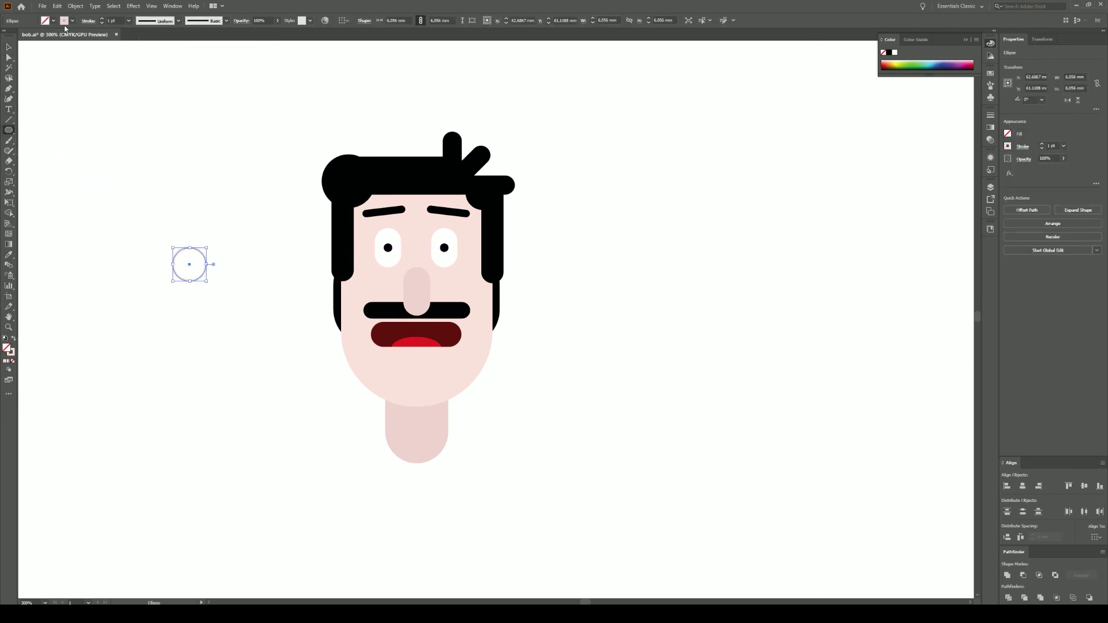
{"action": "key", "text": "a"}
{"action": "left_click", "coordinate": [189, 280]}
{"action": "key", "text": "Delete"}
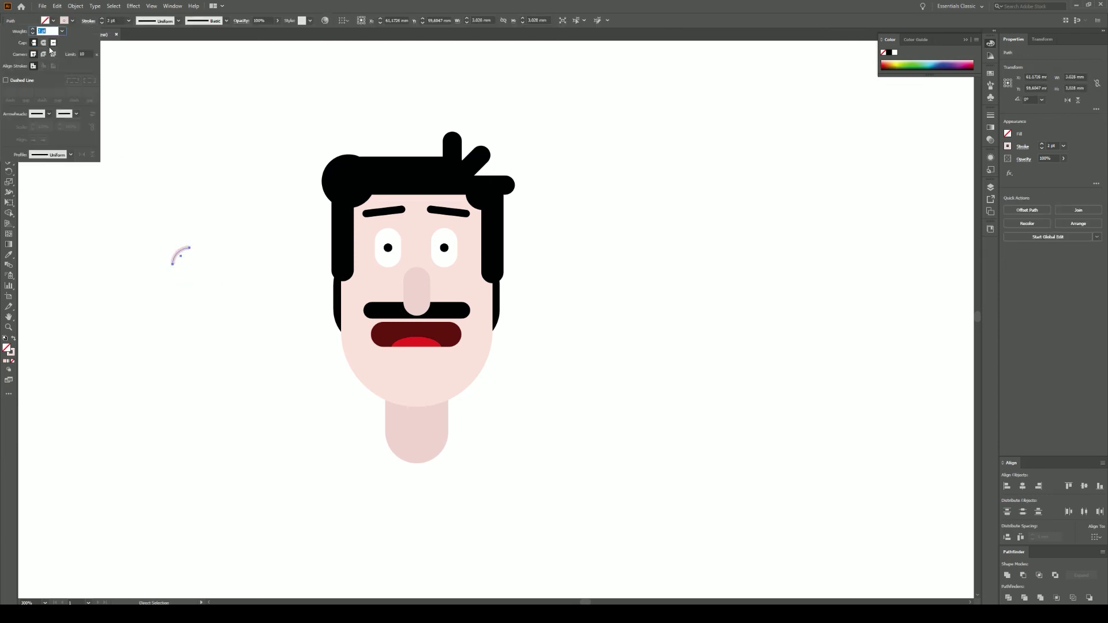
- Outline the arc's stroke, rotate it into a smile curve, and place it under the mouth
{"action": "left_click", "coordinate": [75, 6]}
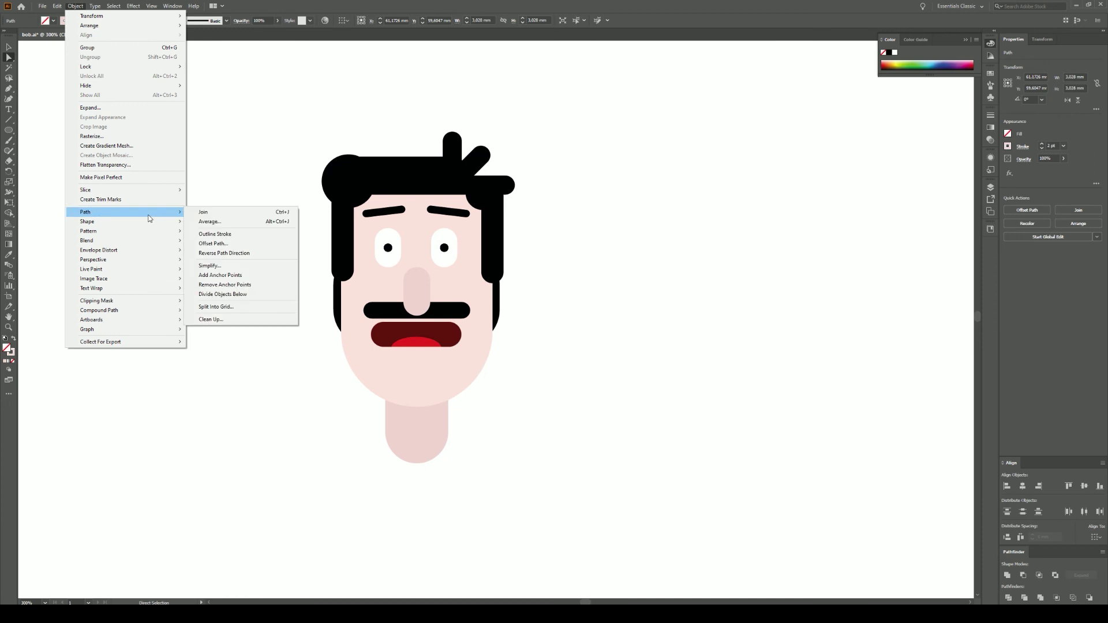
{"action": "left_click", "coordinate": [215, 234]}
{"action": "left_click_drag", "start_coordinate": [197, 271], "coordinate": [181, 202]}
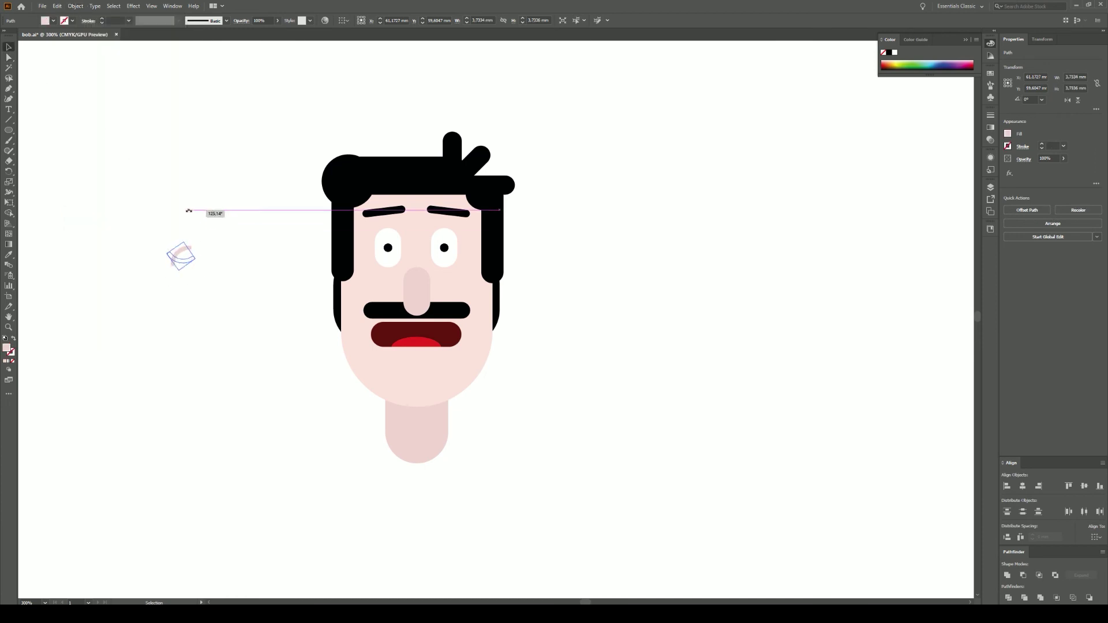
{"action": "left_click", "coordinate": [9, 48]}
{"action": "left_click_drag", "start_coordinate": [181, 258], "coordinate": [416, 387]}
{"action": "left_click", "coordinate": [605, 360]}
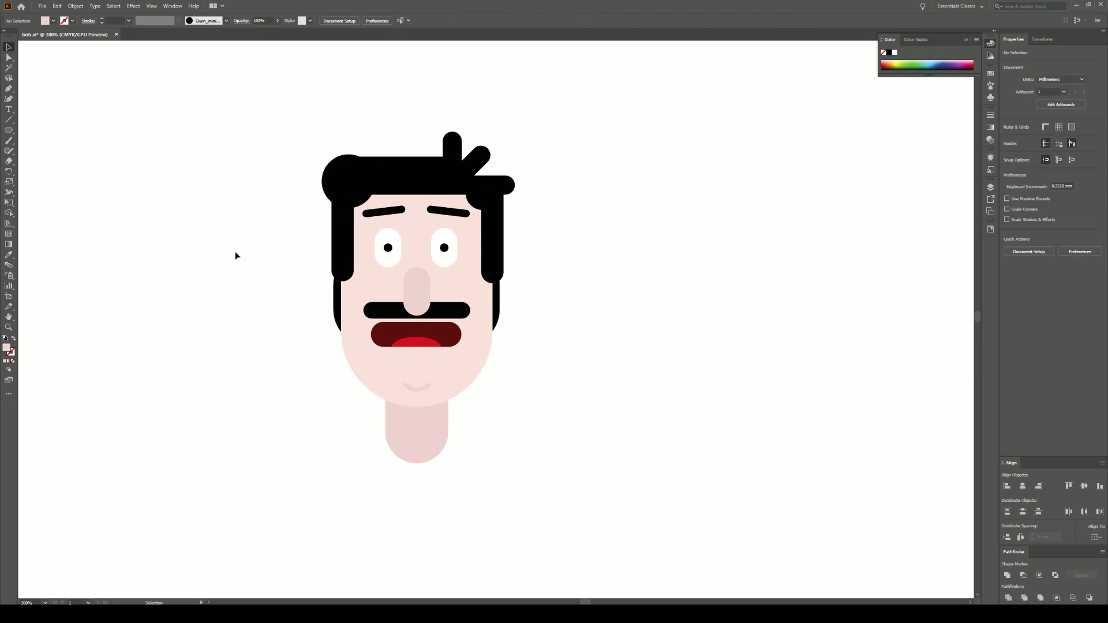
{"action": "left_click", "coordinate": [427, 390]}
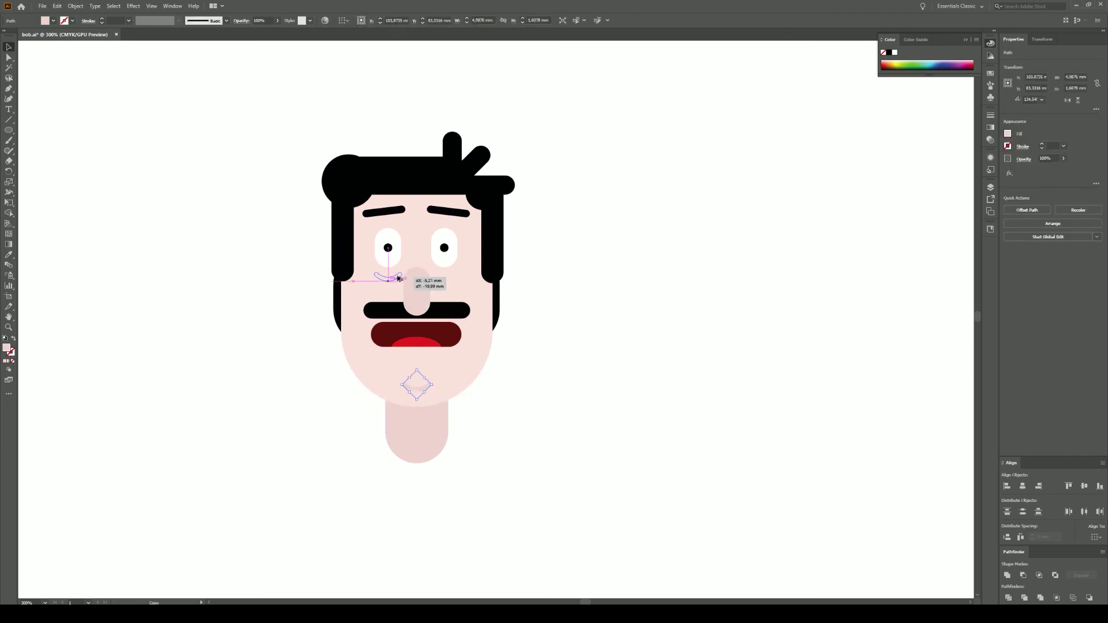
- Duplicate the pink chin curve beneath each eye as crease lines
{"action": "mouse_move", "coordinate": [445, 280]}
{"action": "left_mouse_down"}
{"action": "mouse_move", "coordinate": [388, 285]}
{"action": "mouse_move", "coordinate": [451, 277]}
{"action": "left_mouse_up"}
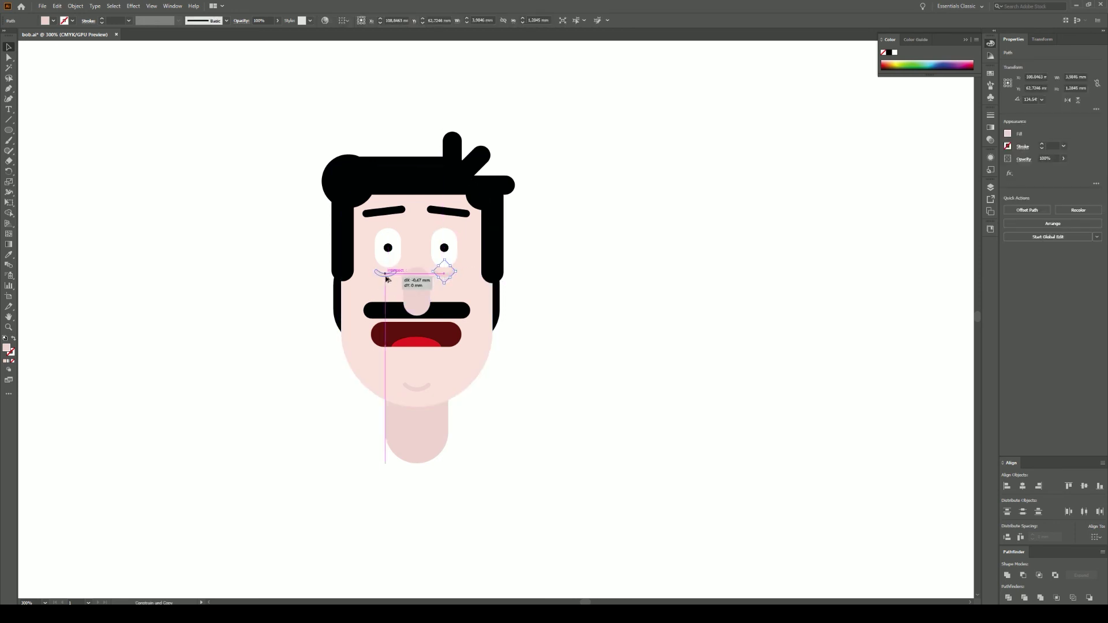
{"action": "left_click", "coordinate": [570, 321]}
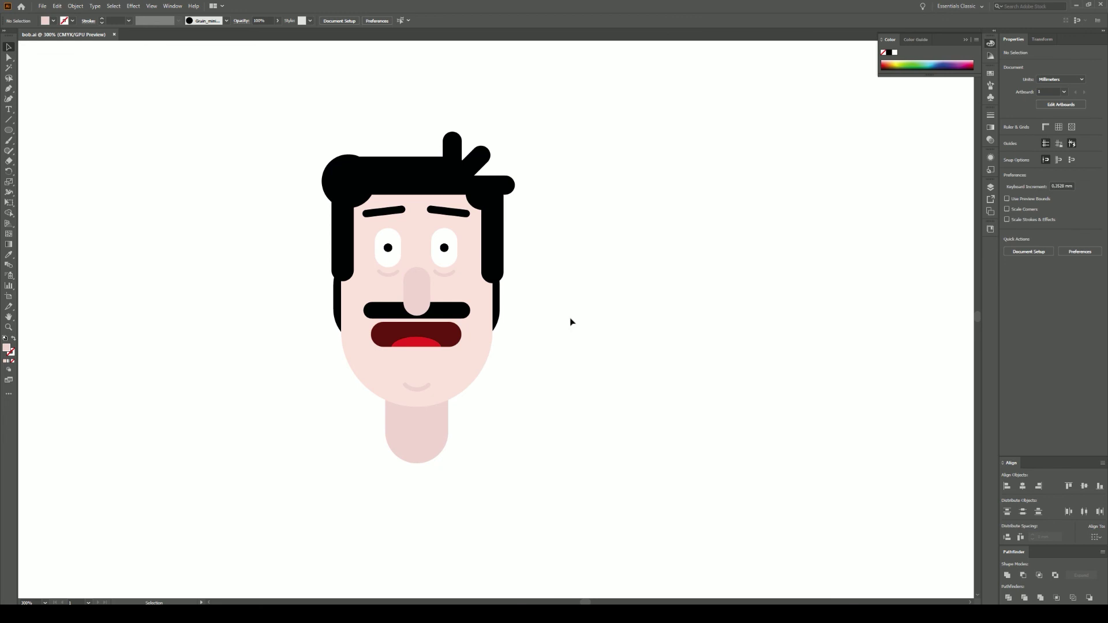
- Duplicate the chin curve up to sit just beneath the mouth
{"action": "left_click_drag", "start_coordinate": [419, 388], "coordinate": [417, 360]}
{"action": "left_click", "coordinate": [646, 330]}
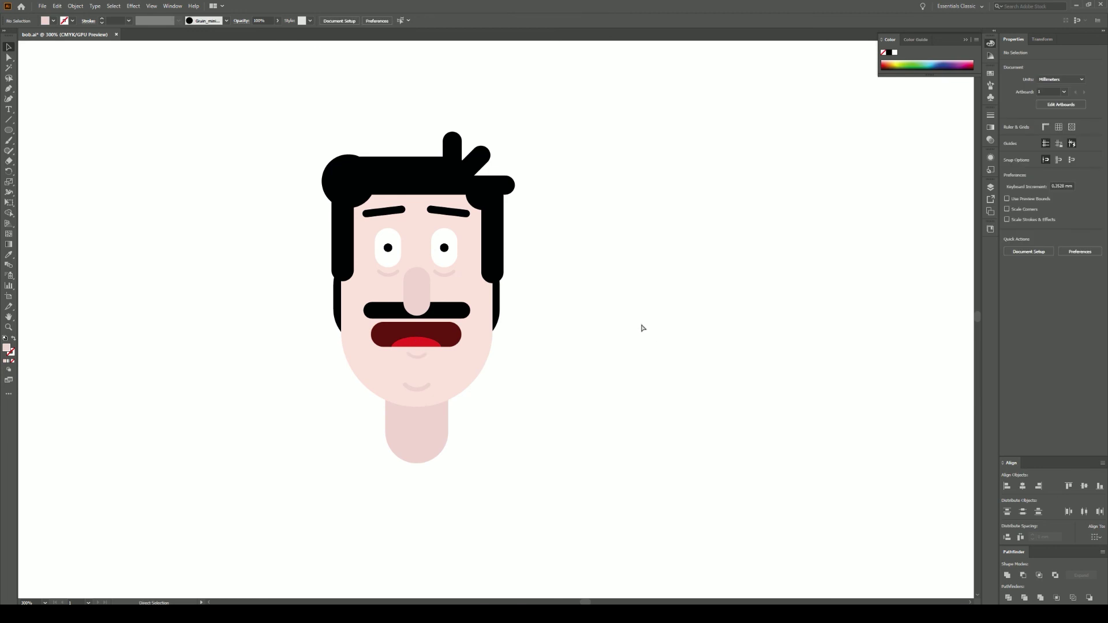